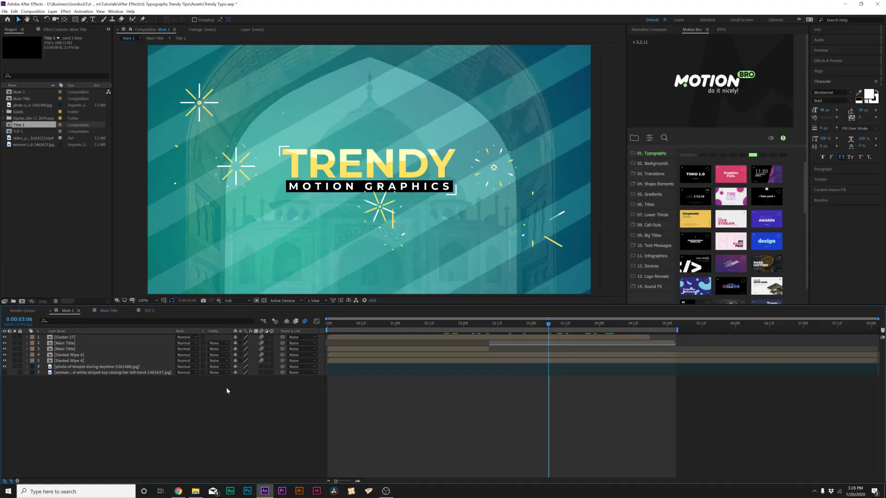
Bring up the TUT 1 composition showing plain white TRENDY / MOTION GRPAHICS text on black.
click(148, 311)
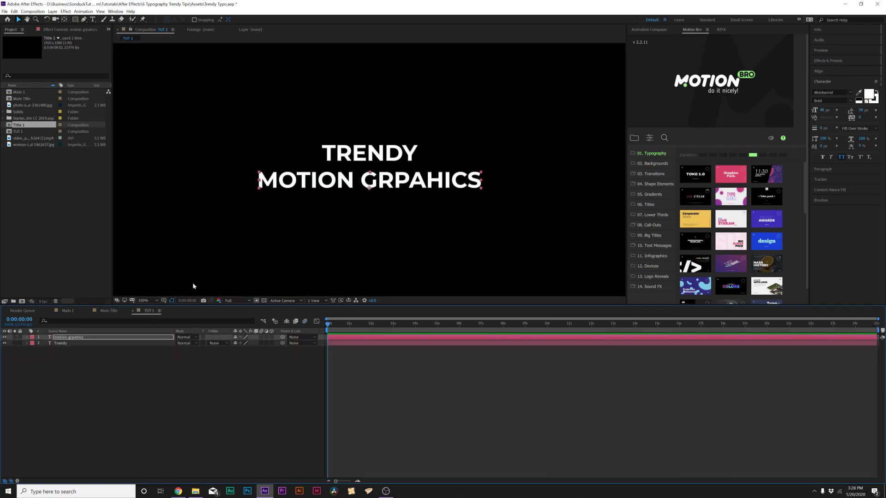
scroll(303, 180, down, 2)
click(197, 398)
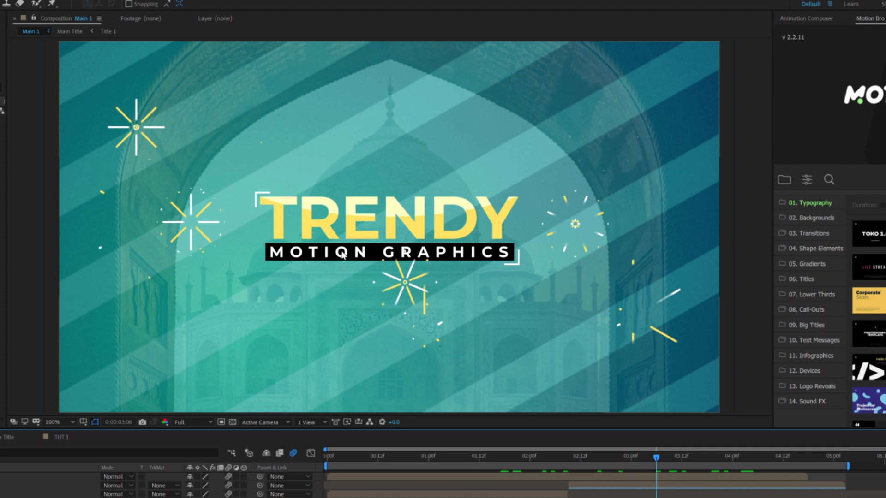
click(62, 437)
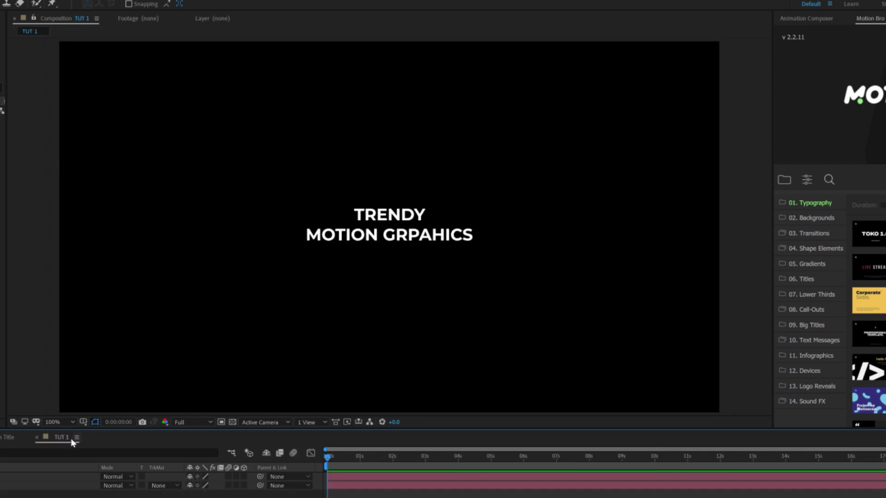
Set the MOTION GRPAHICS text layer's font to Montserrat, replacing a trial of Fira Sans Bold.
click(372, 236)
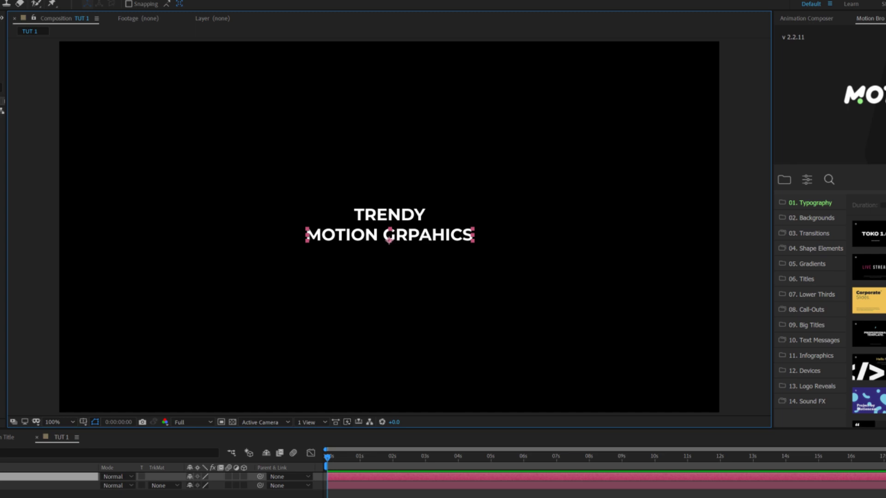
click(885, 115)
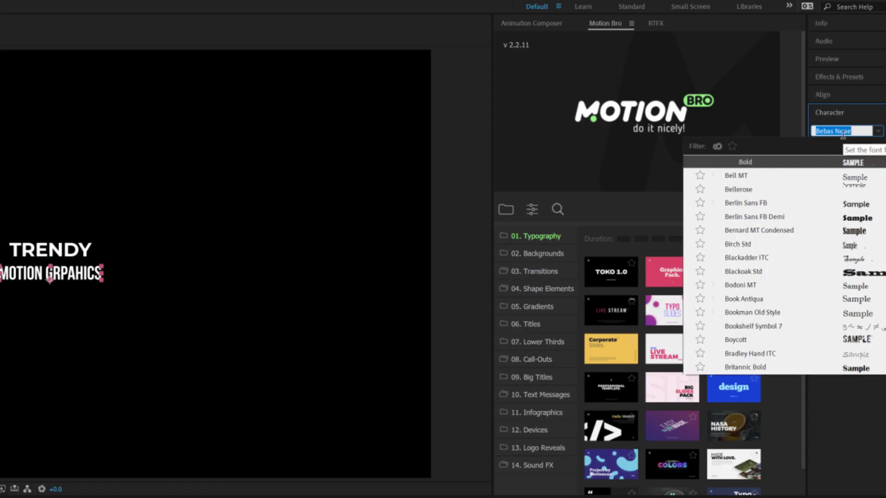
text(Fira)
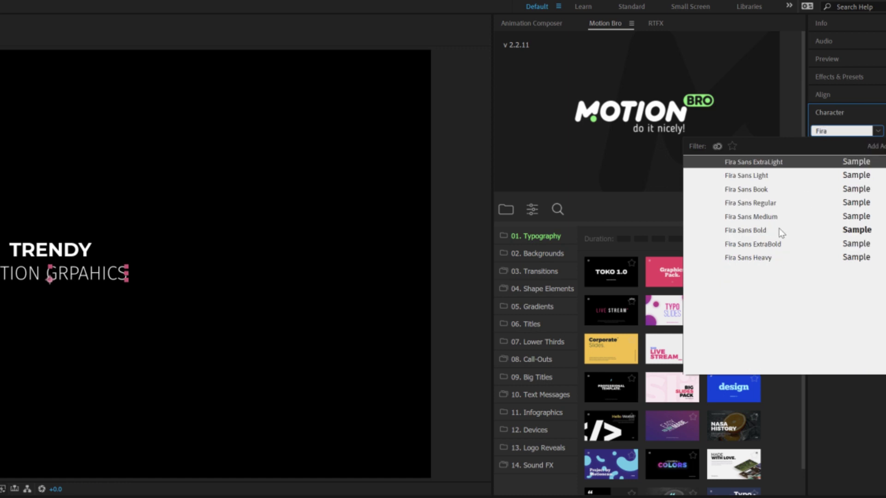
click(776, 229)
click(845, 138)
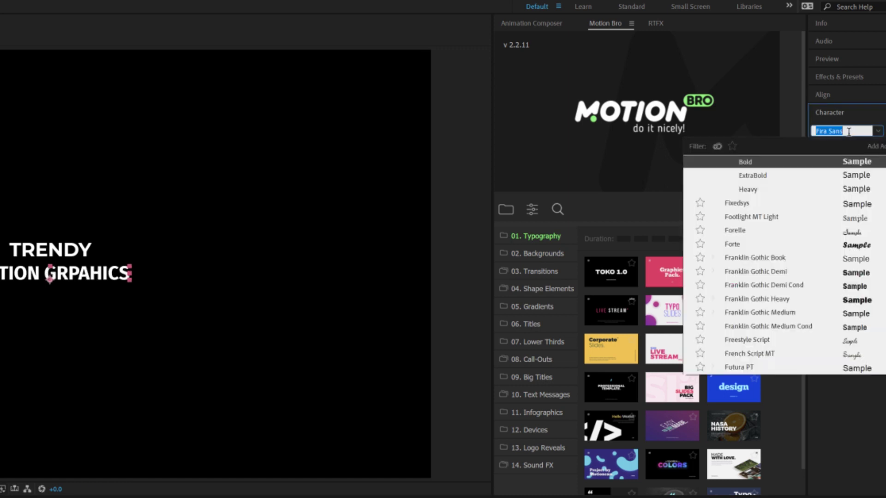
text(Montserrat)
key(Return)
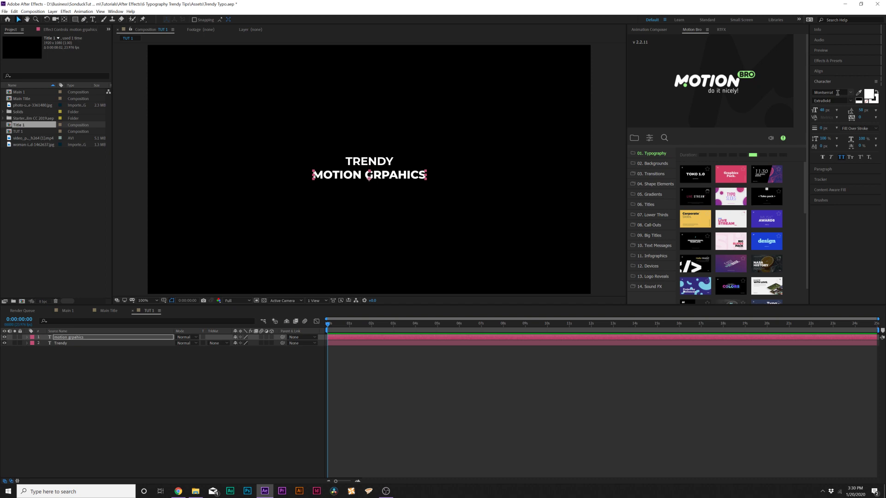
click(831, 101)
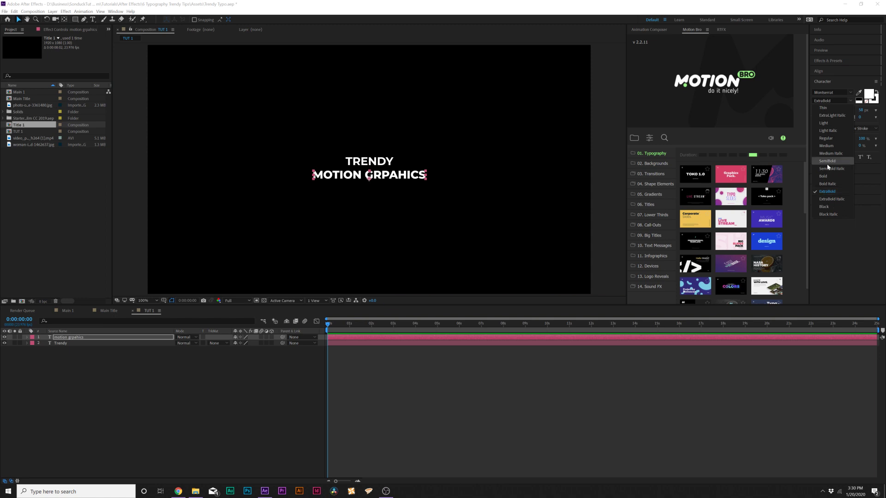
key(Escape)
click(115, 413)
click(60, 343)
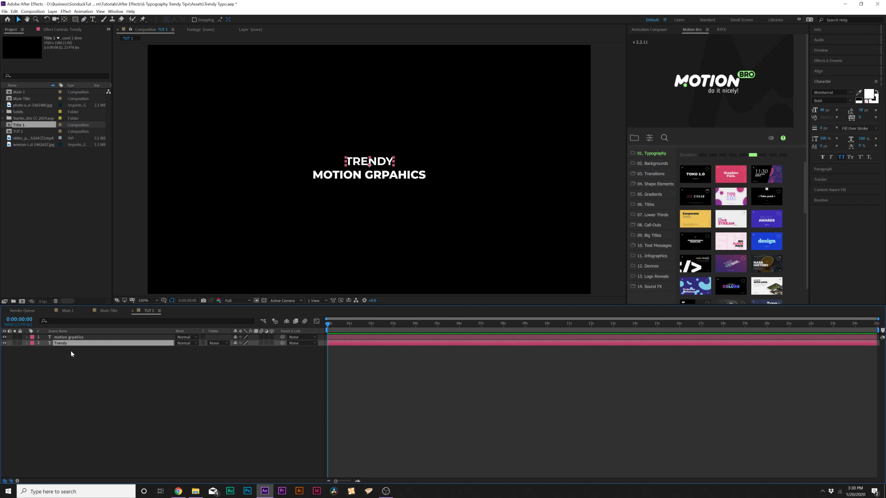
click(68, 311)
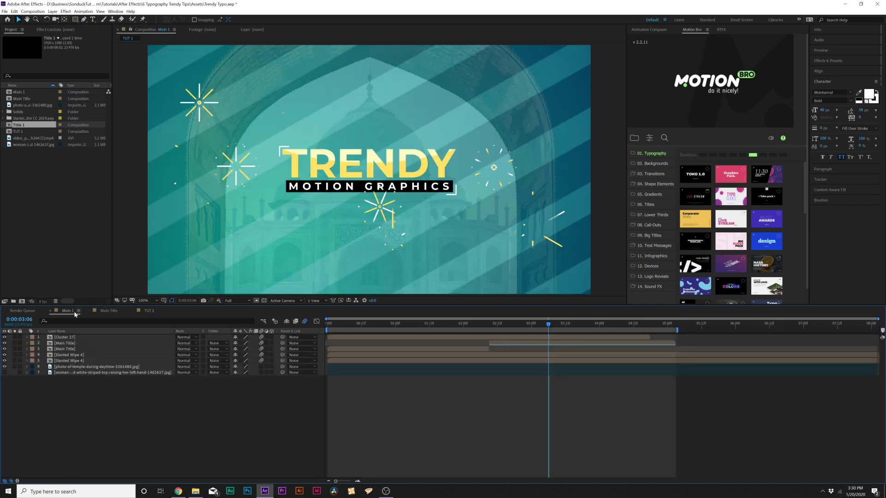
click(148, 311)
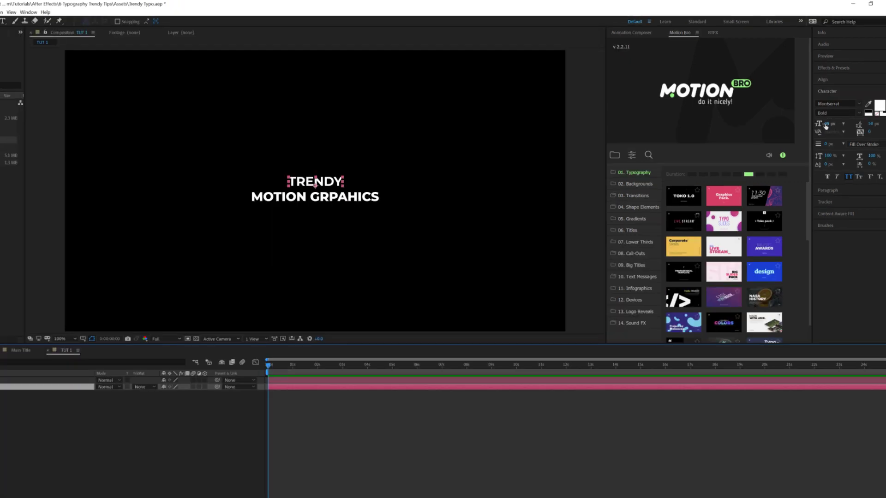
Scrub the TRENDY font size up to about 191 px in the Character panel.
mouse_move(822, 110)
mouse_down()
mouse_move(833, 110)
mouse_move(821, 123)
mouse_up()
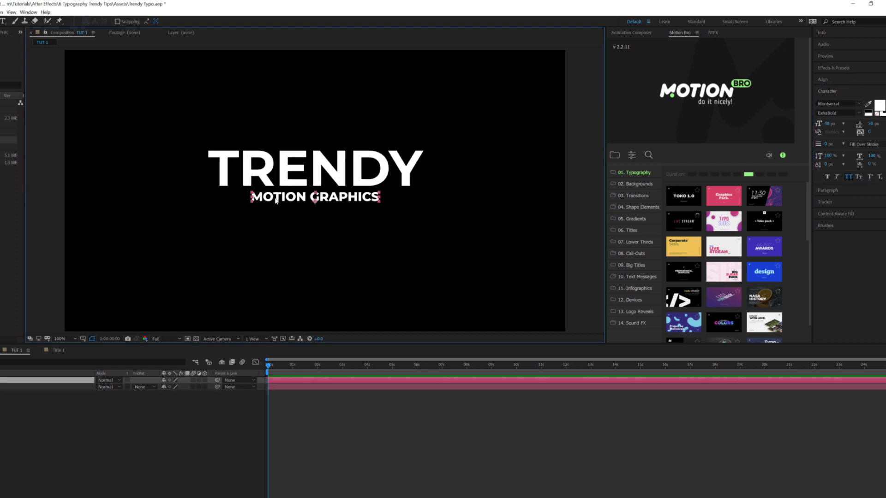
click(201, 407)
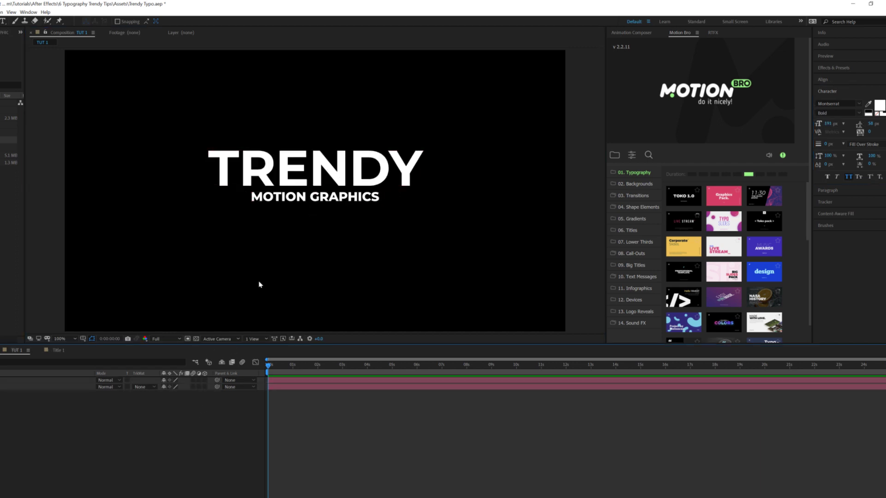
Change the MOTION GRAPHICS layer's font style to SemiBold, after briefly trying Regular.
click(307, 202)
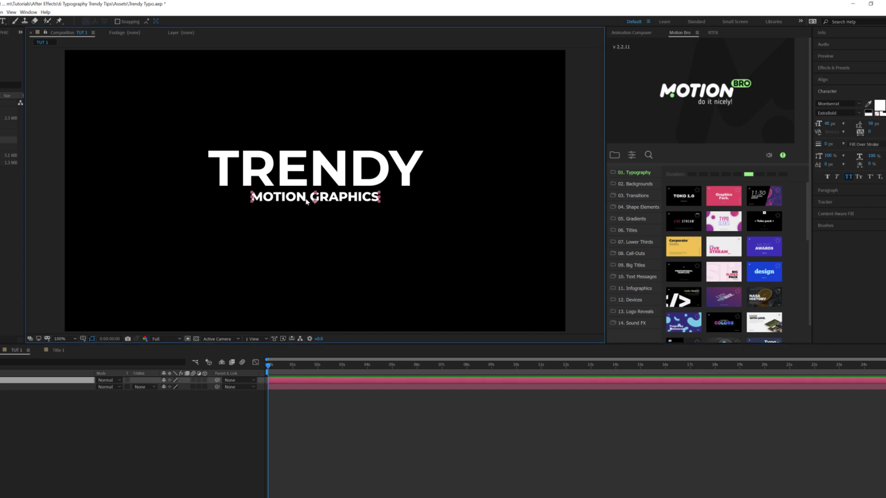
click(859, 113)
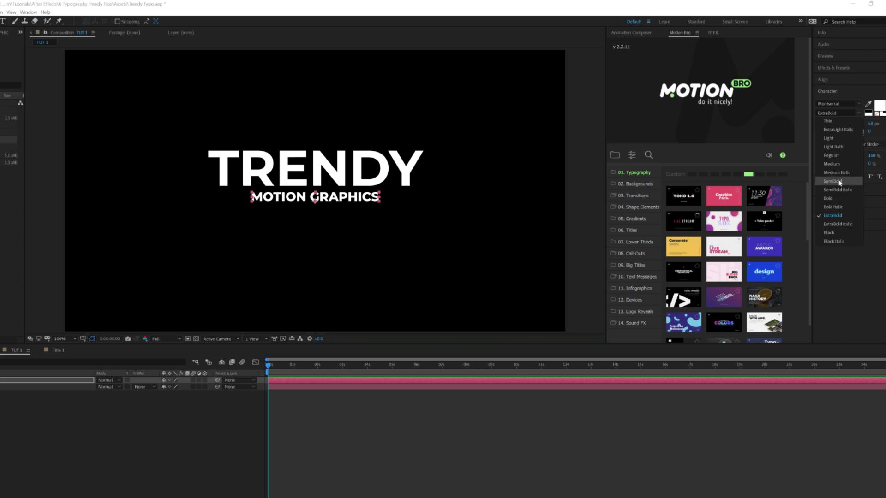
click(837, 156)
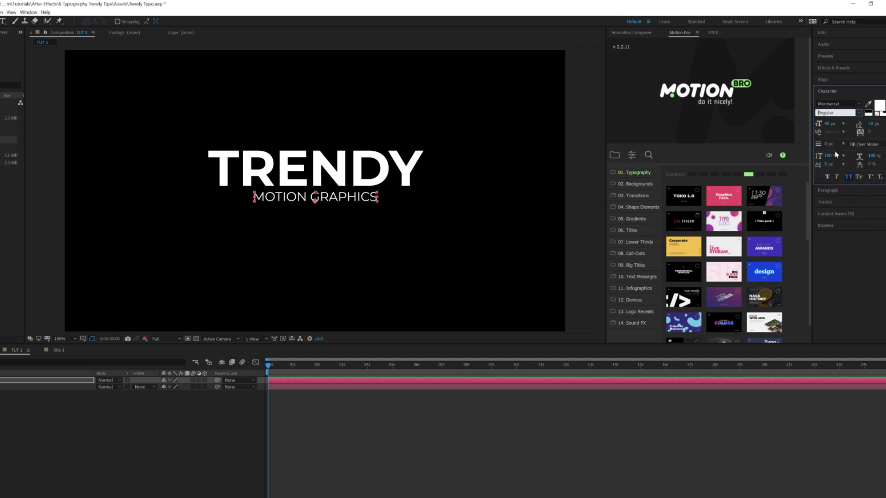
click(860, 113)
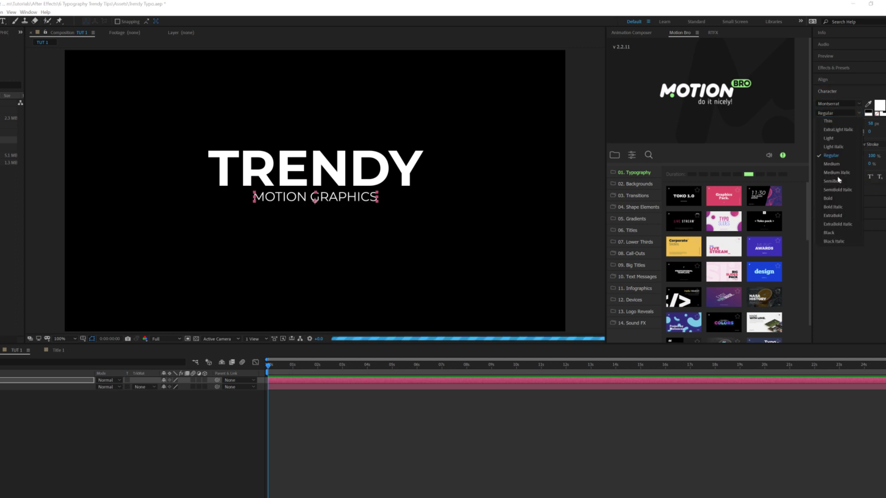
click(839, 175)
click(119, 443)
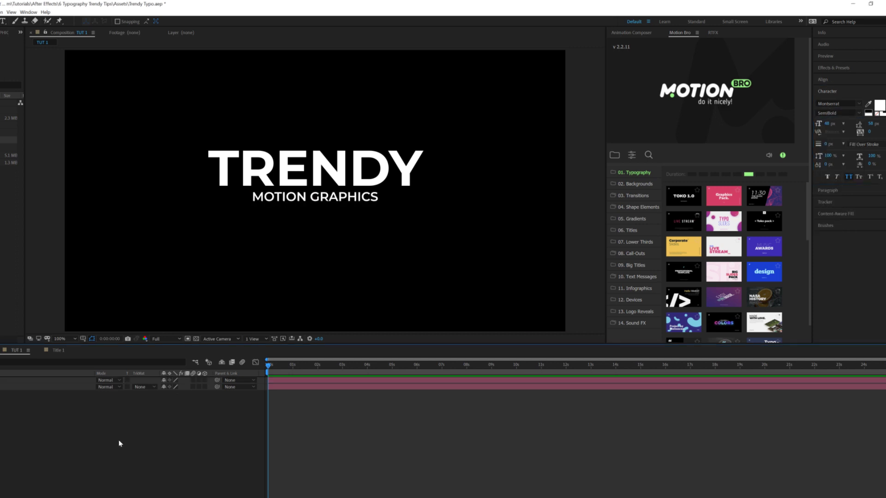
click(23, 380)
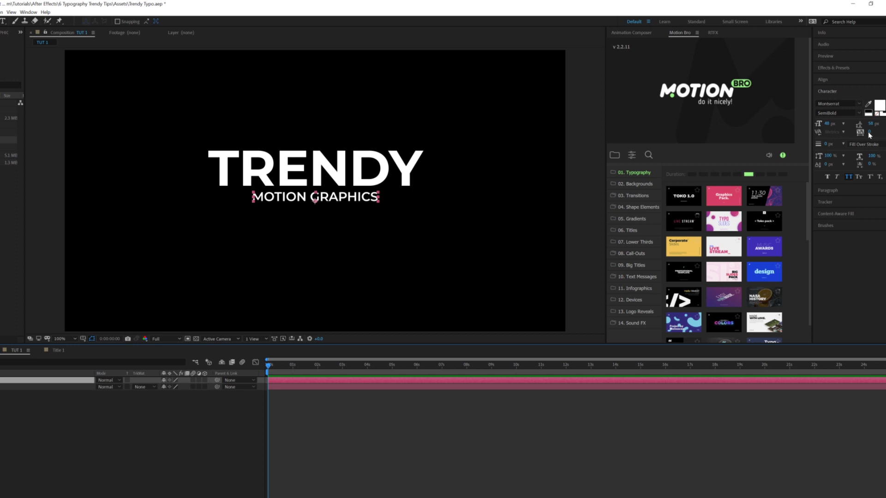
Set MOTION GRAPHICS tracking to 100 and nudge both title layers slightly lower.
drag(871, 135, 878, 132)
key(ctrl+a)
key(apostrophe)
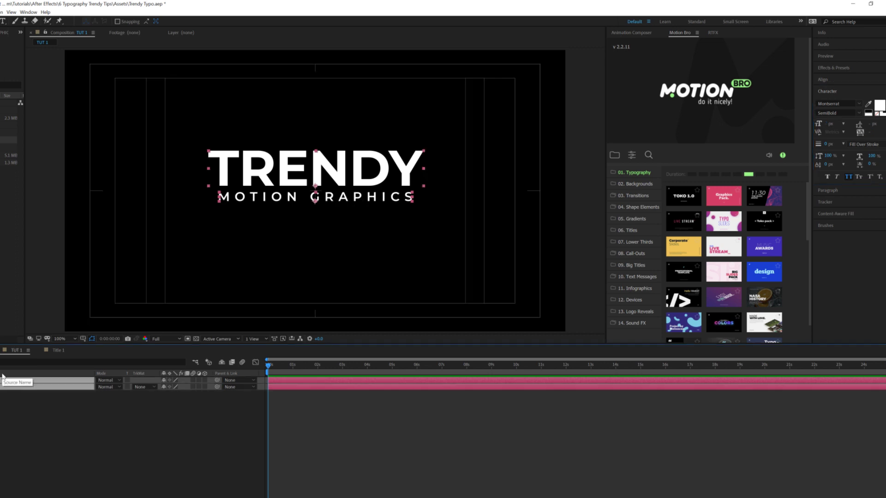
drag(335, 168, 335, 174)
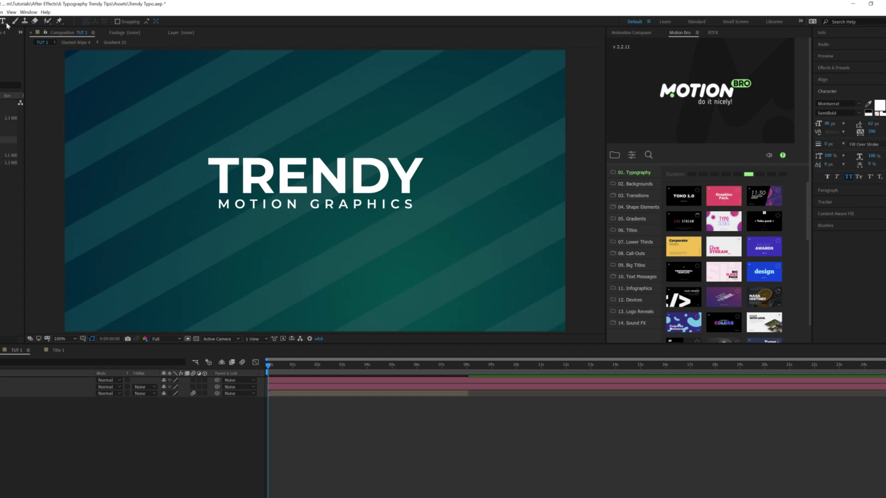
Highlight the TRENDY letters with the Type tool and fill them pale yellow FFF563.
click(3, 22)
click(4, 21)
drag(210, 169, 184, 174)
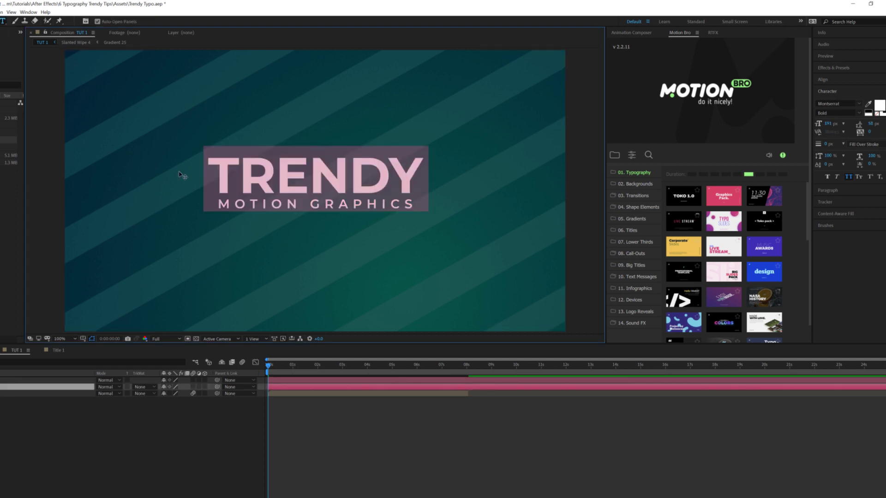
click(881, 106)
drag(448, 333, 447, 340)
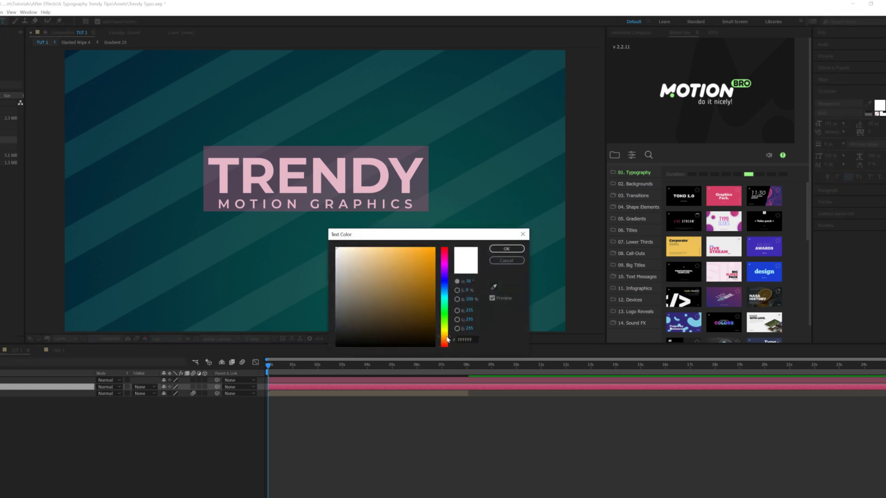
drag(414, 266, 416, 233)
drag(447, 339, 447, 335)
drag(403, 257, 396, 247)
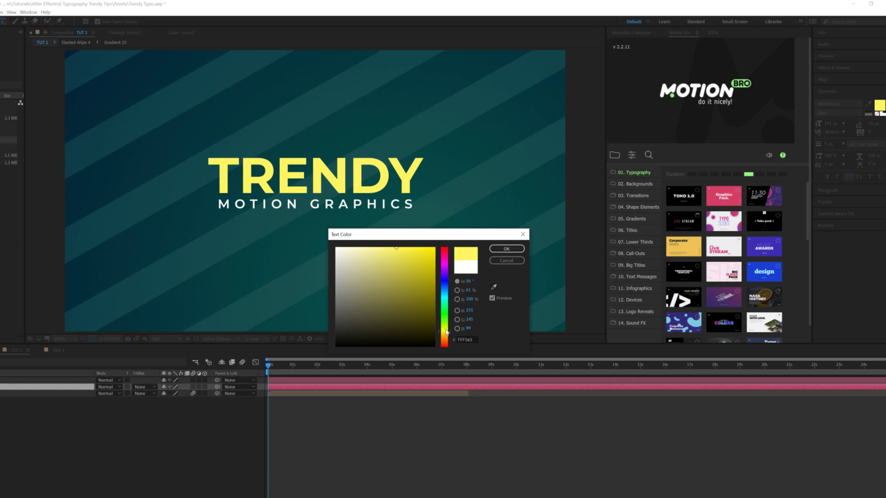
click(508, 251)
key(Escape)
key(v)
key(ctrl+shift+a)
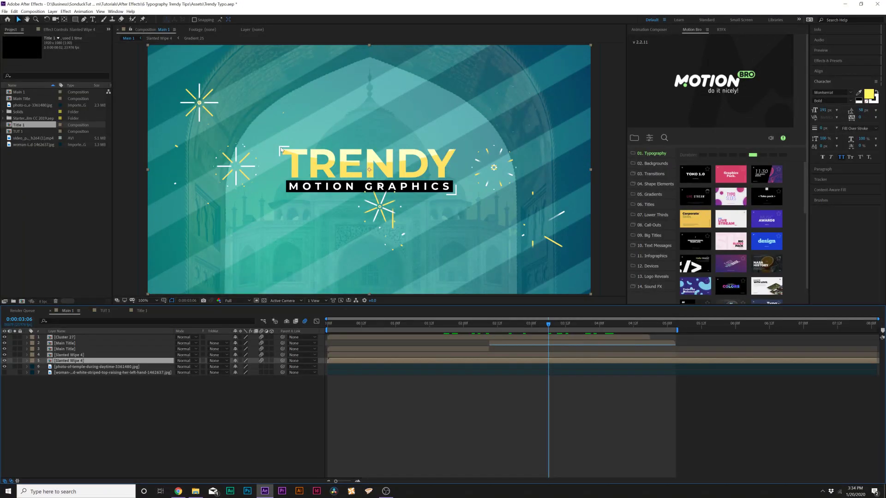
key(period)
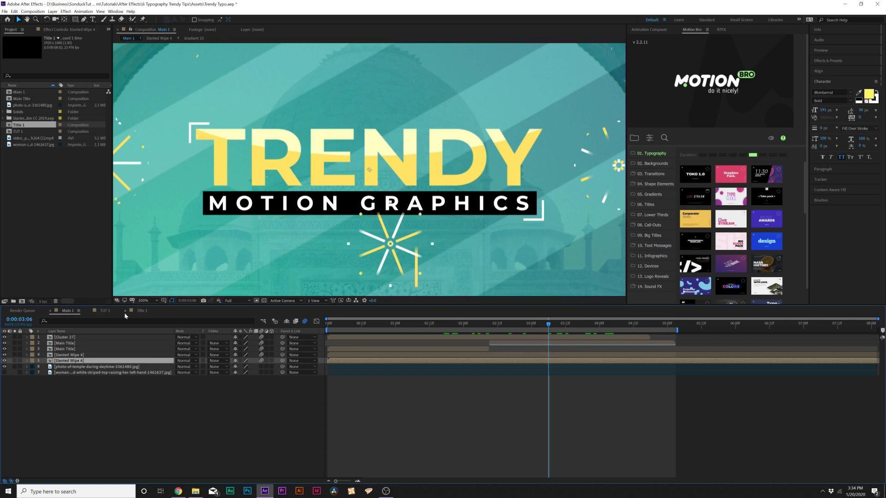
click(142, 310)
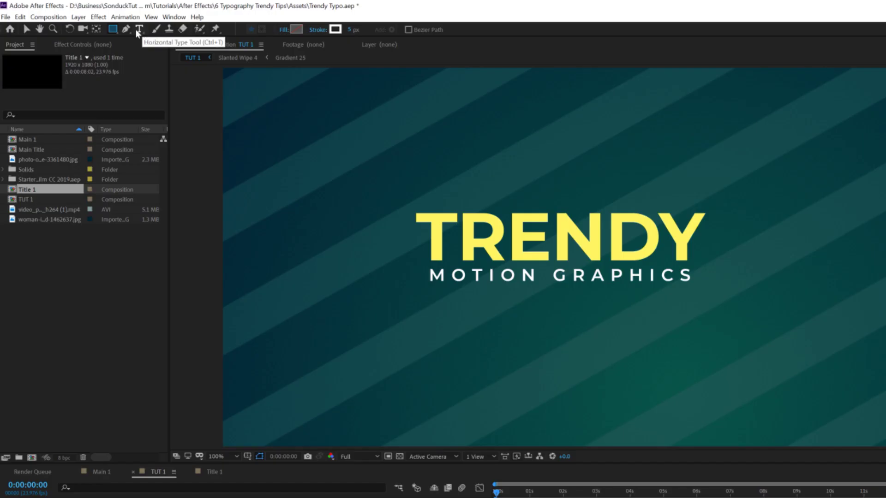
Set the Rectangle tool to no stroke and a solid #000000 fill.
click(74, 20)
click(318, 29)
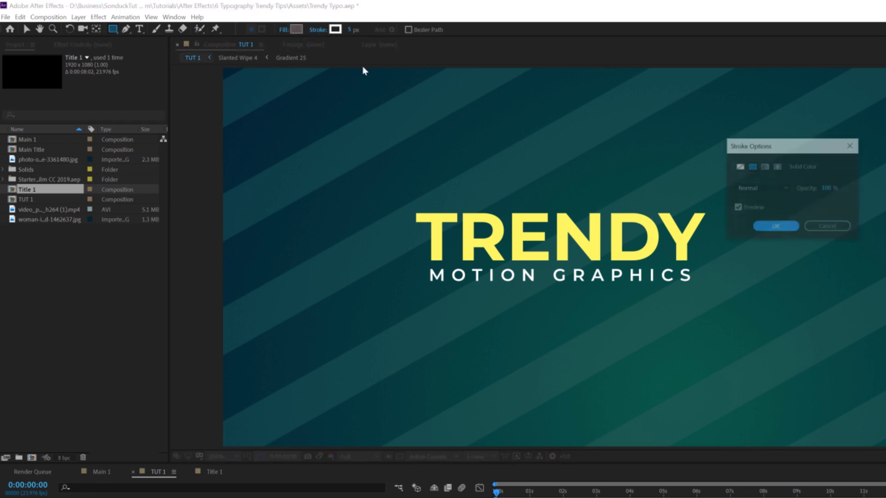
click(776, 227)
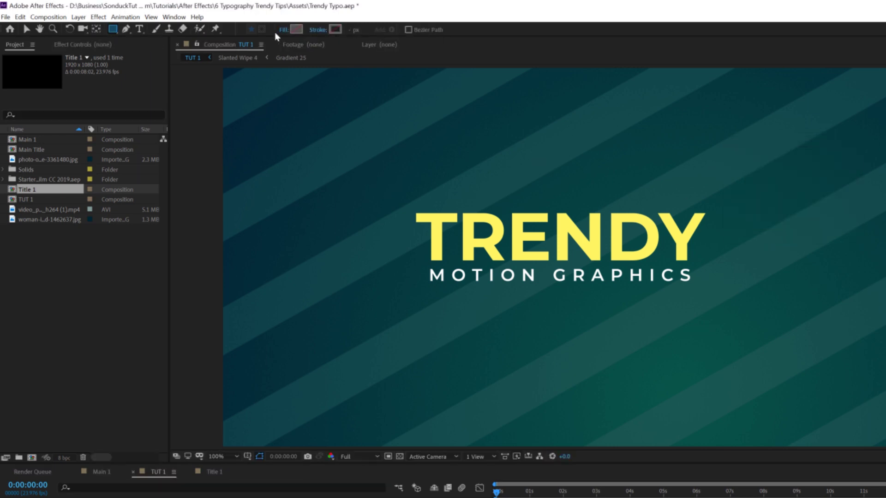
click(283, 30)
click(758, 166)
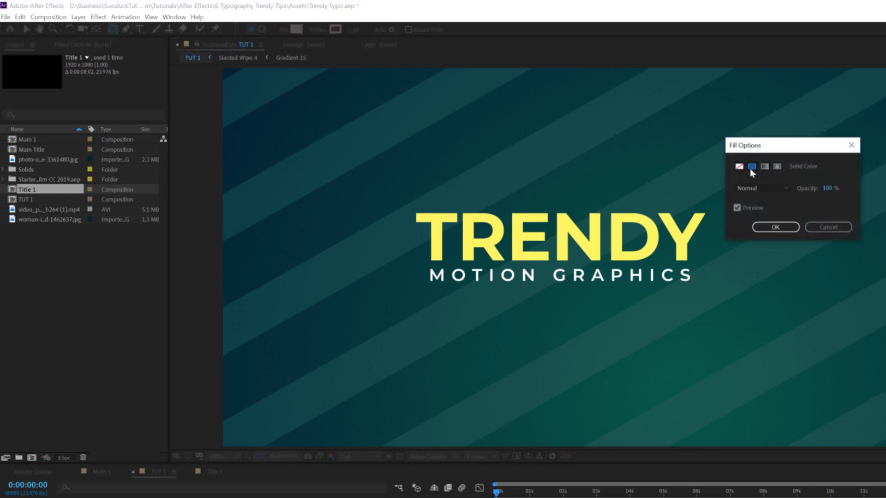
click(775, 227)
click(296, 29)
text(000000)
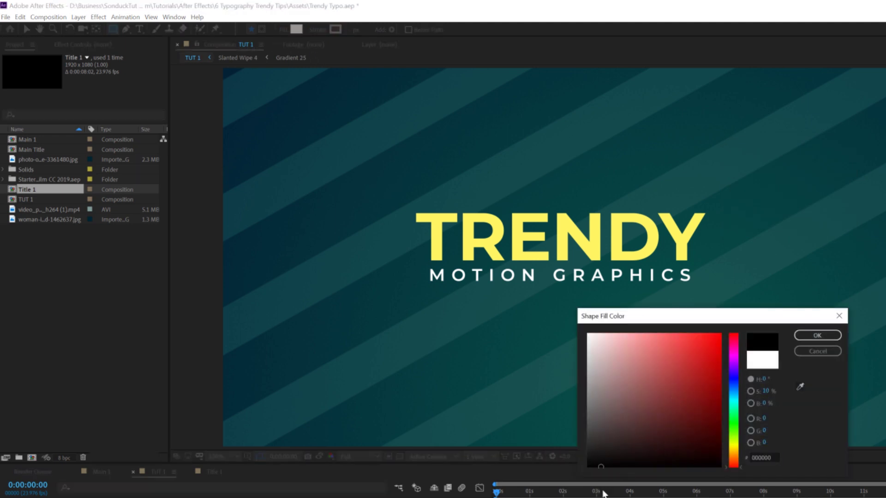
click(812, 340)
Draw a black box over MOTION GRAPHICS and move Shape Layer 1 below the text layers.
scroll(466, 289, up, 2)
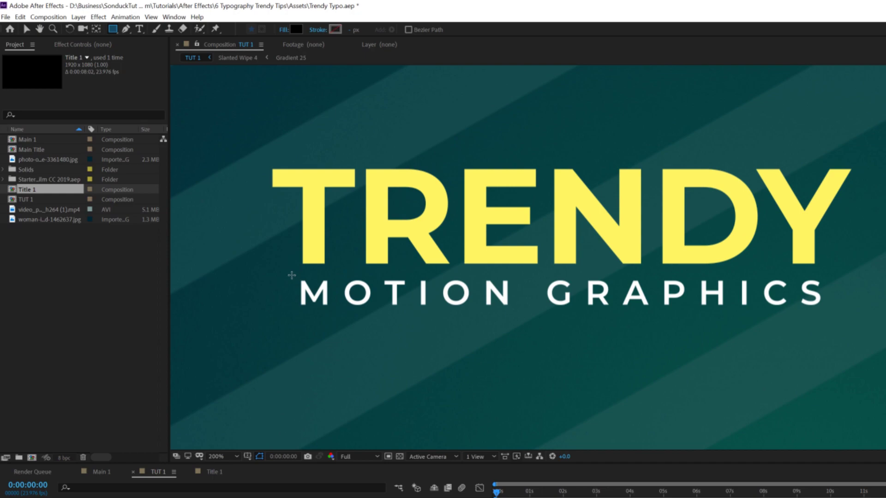
drag(291, 275, 836, 312)
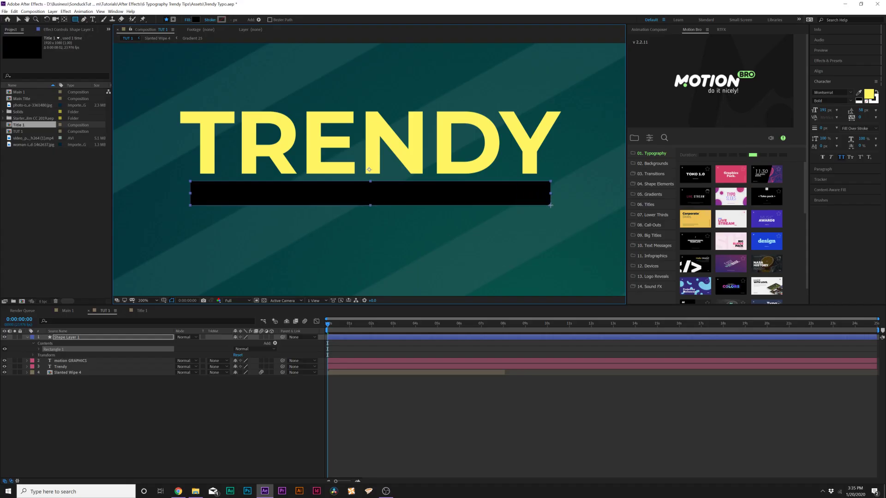
drag(69, 340, 73, 375)
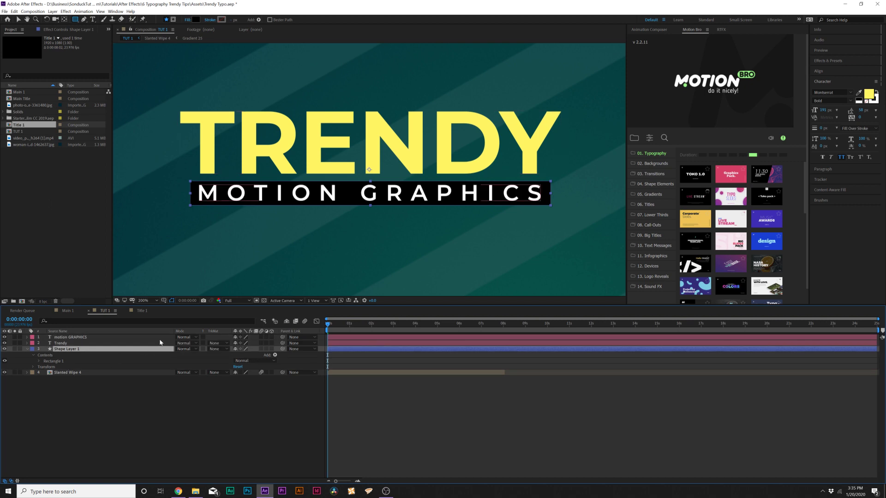
Align the motion GRAPHICS text and Shape Layer 1 centres horizontally and vertically.
click(68, 385)
click(53, 338)
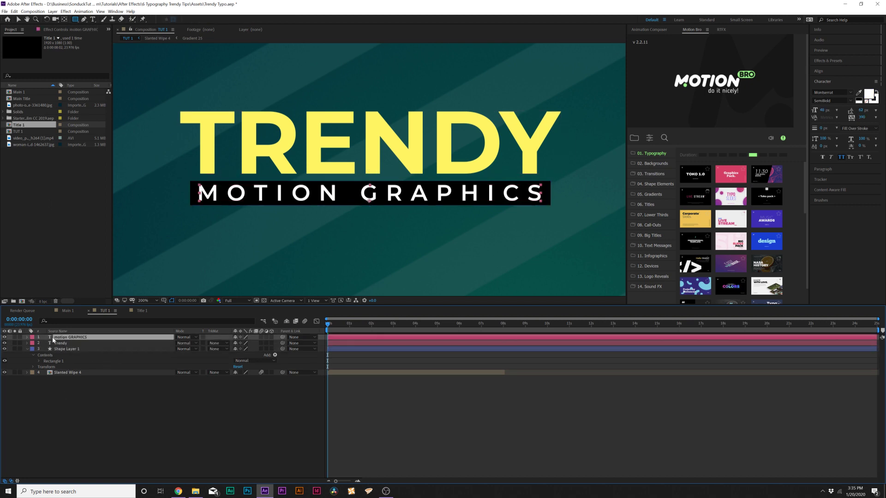
ctrl+click(60, 349)
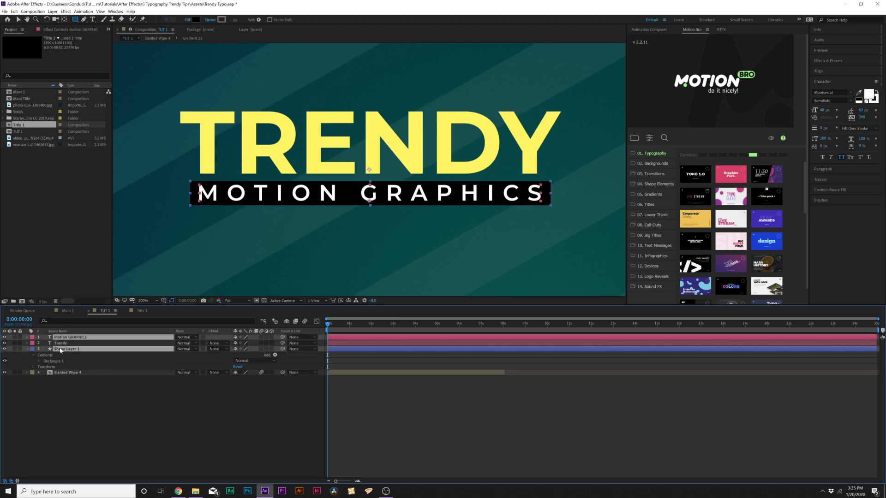
click(829, 72)
click(829, 88)
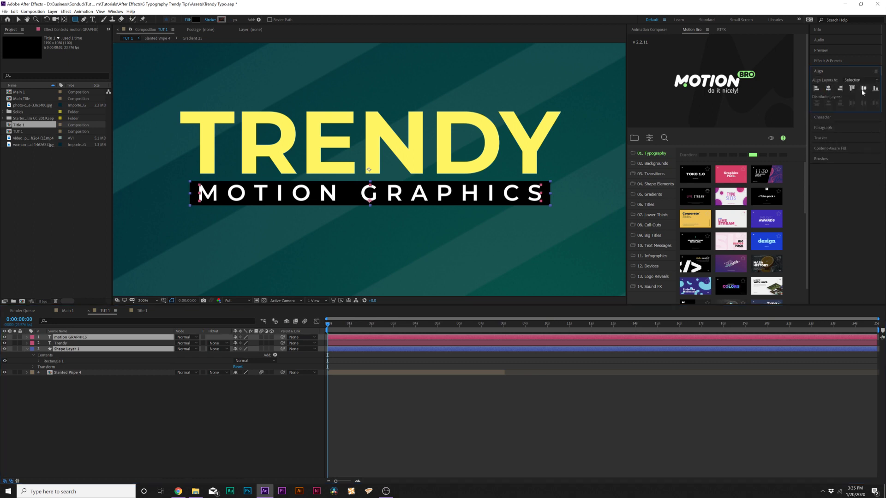
click(863, 89)
Deselect both layers, return the view to 100%, and pick the Pen tool.
click(17, 21)
key(F2)
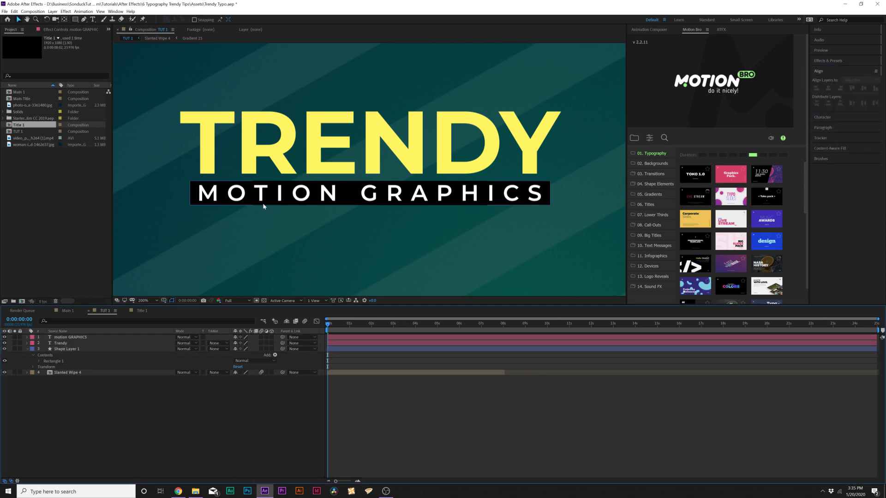
key(/)
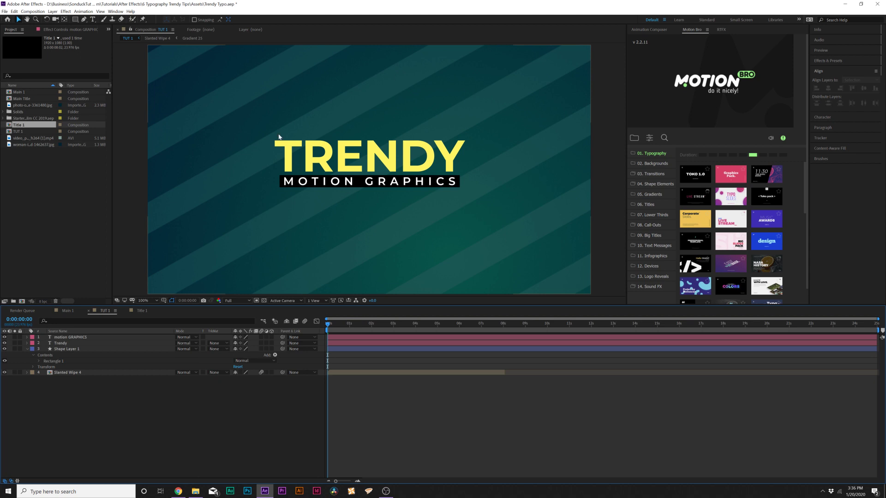
click(84, 20)
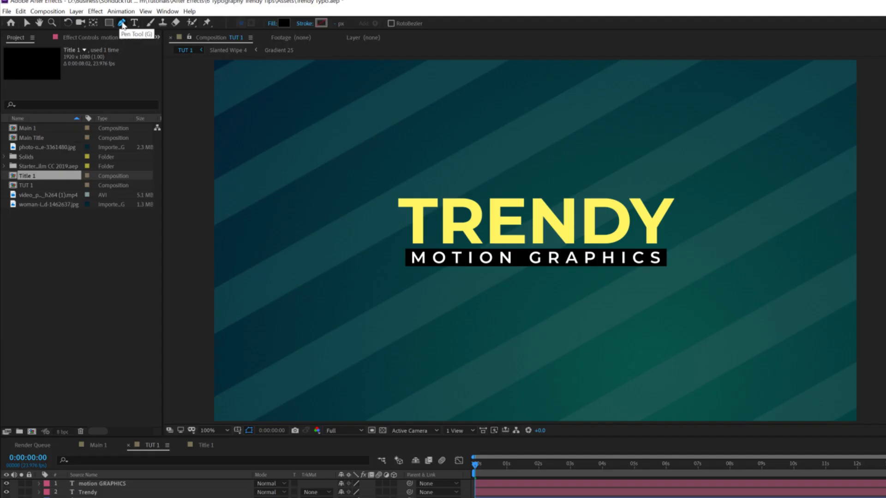
Set new Pen paths to no fill and a solid white 5 px stroke.
click(188, 20)
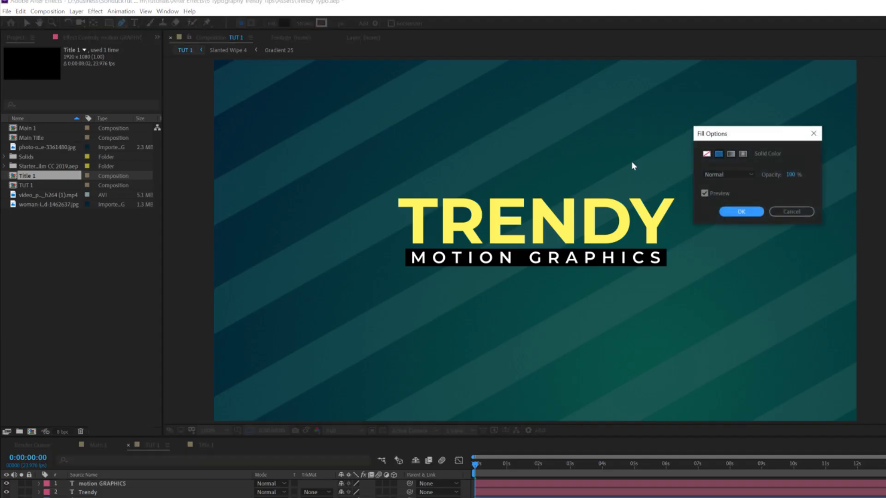
click(706, 154)
click(734, 211)
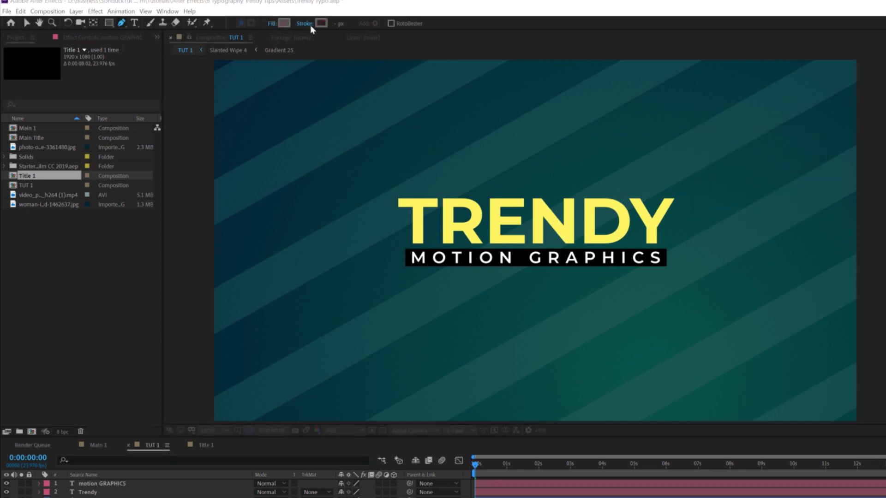
click(306, 24)
click(718, 154)
click(741, 210)
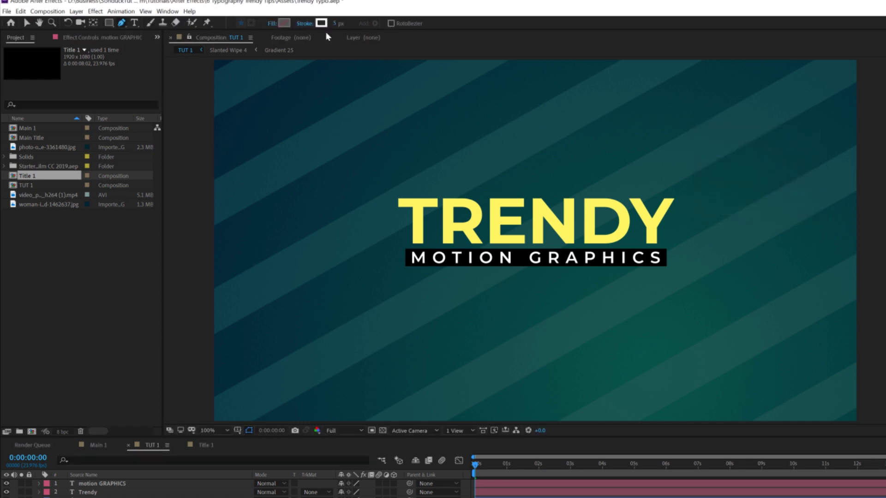
Zoom in on TRENDY's top-left corner and place the first point of the bracket.
scroll(355, 187, up, 2)
key(h)
drag(340, 182, 448, 221)
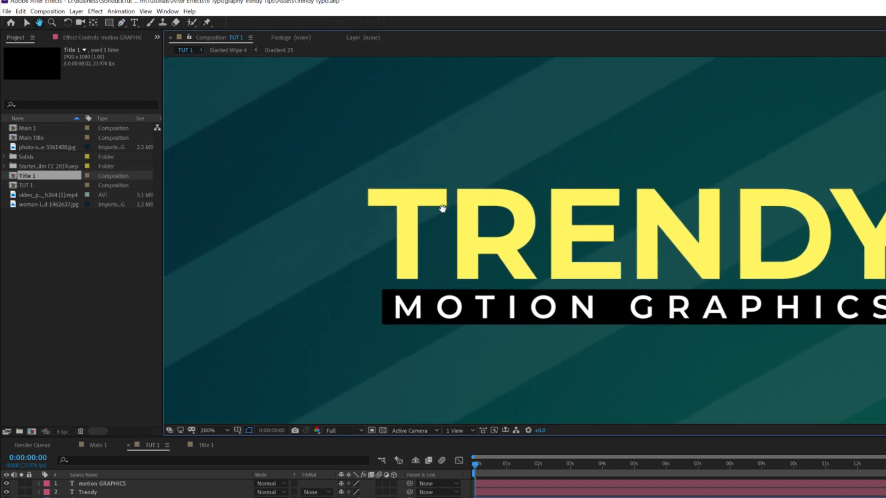
drag(544, 253, 417, 202)
key(g)
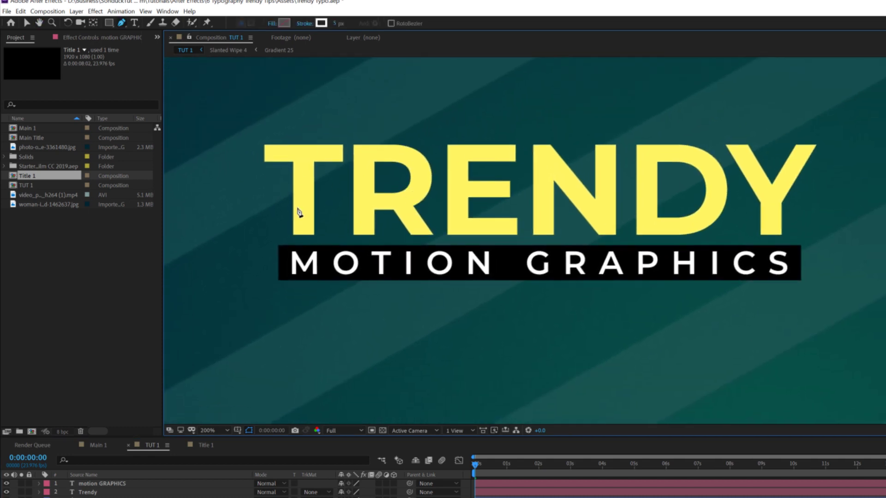
key(h)
drag(291, 173, 345, 224)
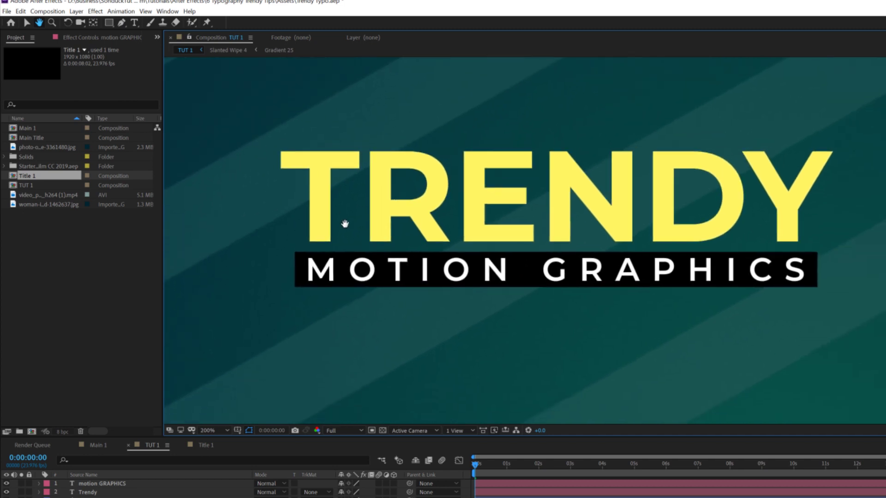
drag(316, 159, 426, 198)
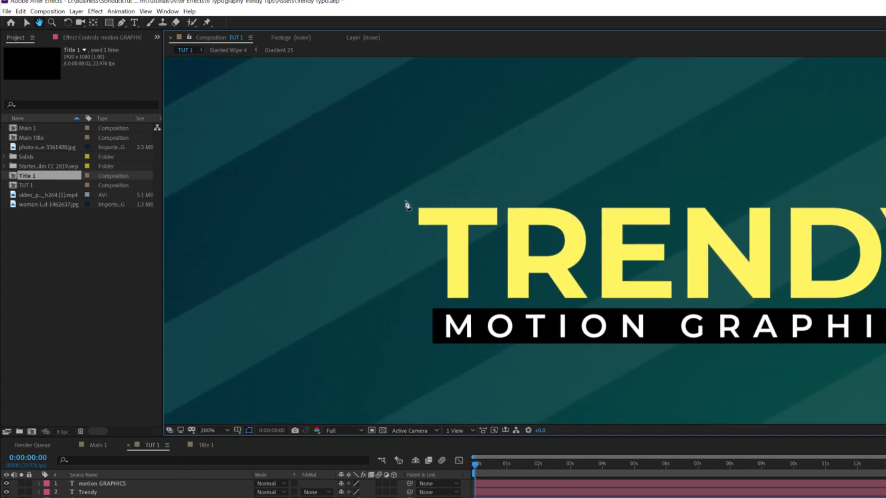
key(g)
scroll(421, 197, up, 2)
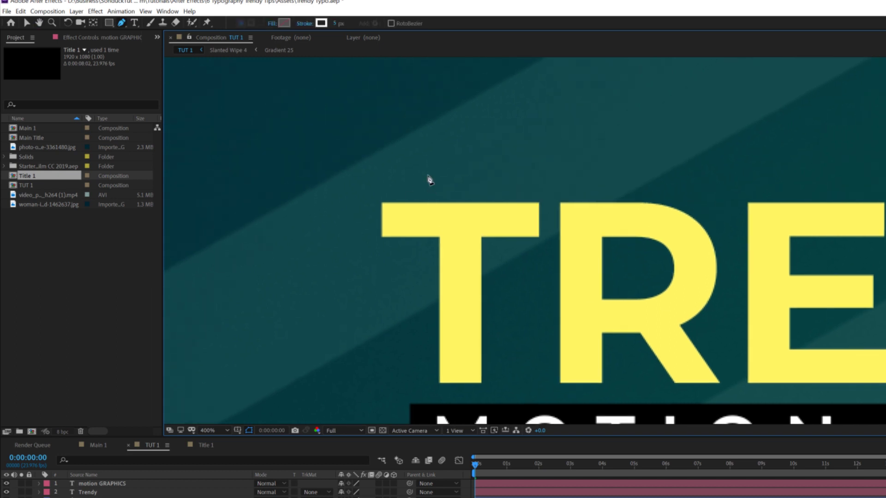
click(430, 174)
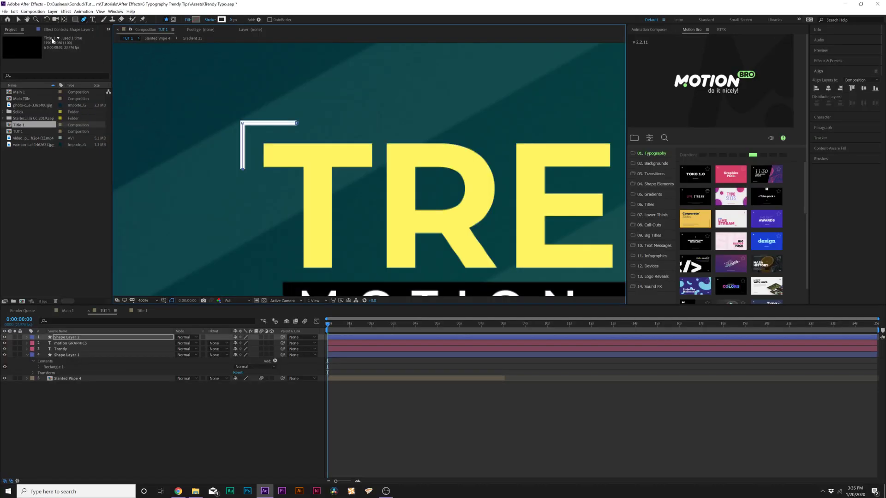
Finish the bracket path, reset the view to 100% and duplicate the Bracket 1 layer.
key(v)
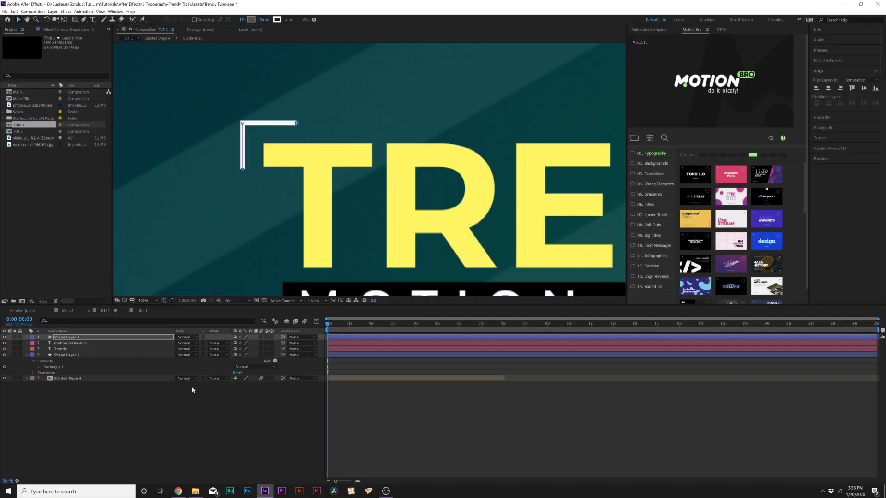
click(198, 426)
key(comma)
key(comma)
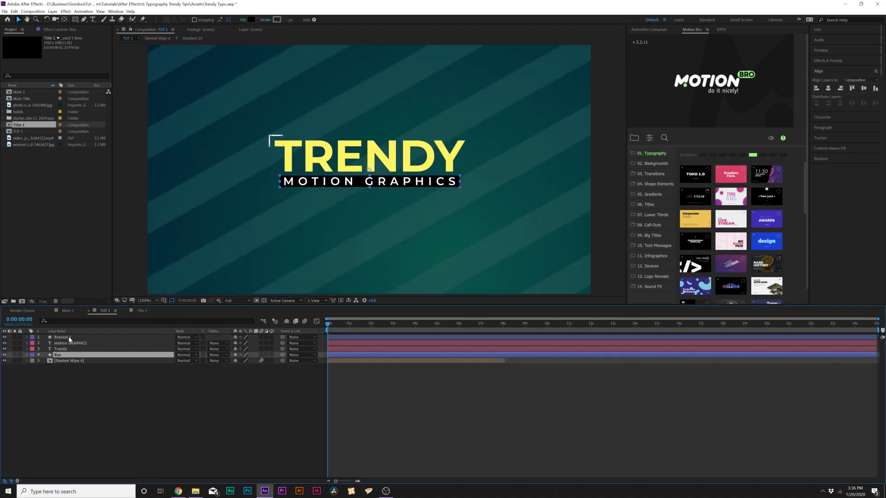
click(68, 338)
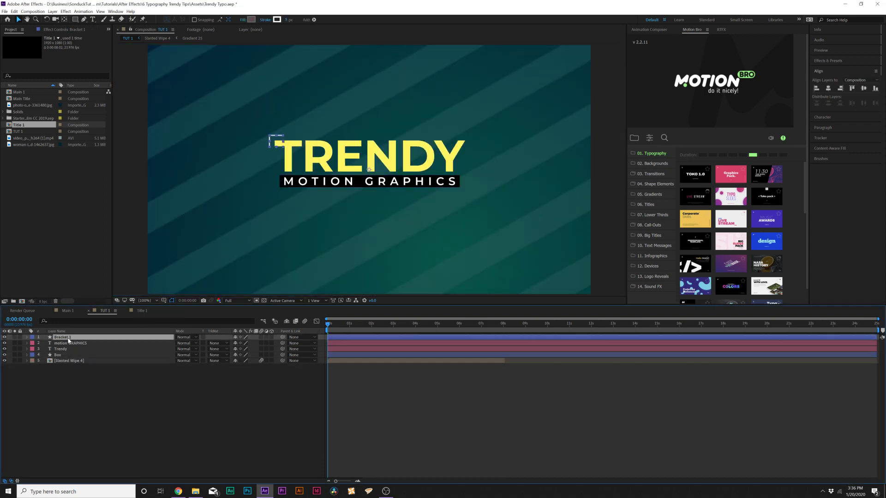
key(ctrl+d)
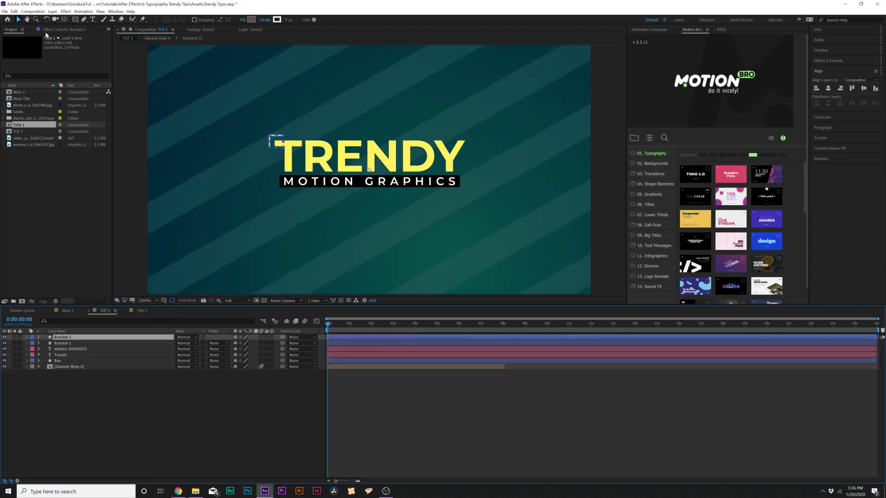
Flip the bracket copy horizontally and vertically via Layer > Transform.
click(53, 11)
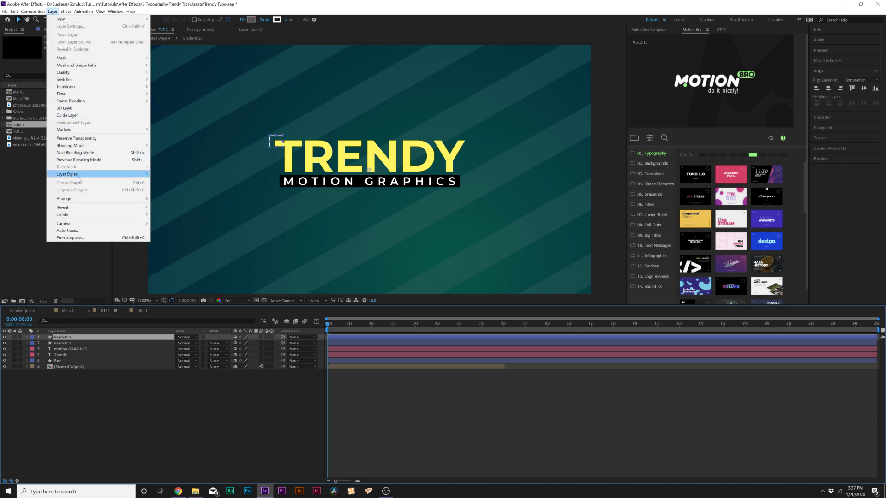
mouse_move(71, 88)
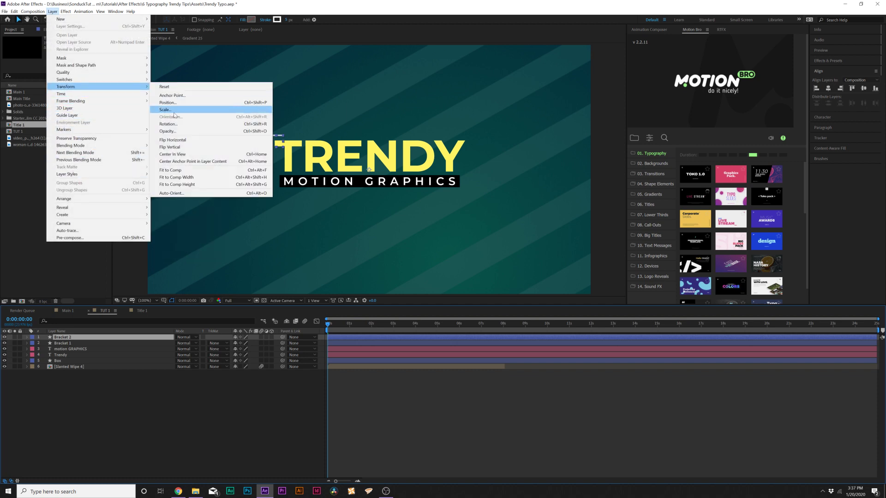
click(177, 140)
click(53, 11)
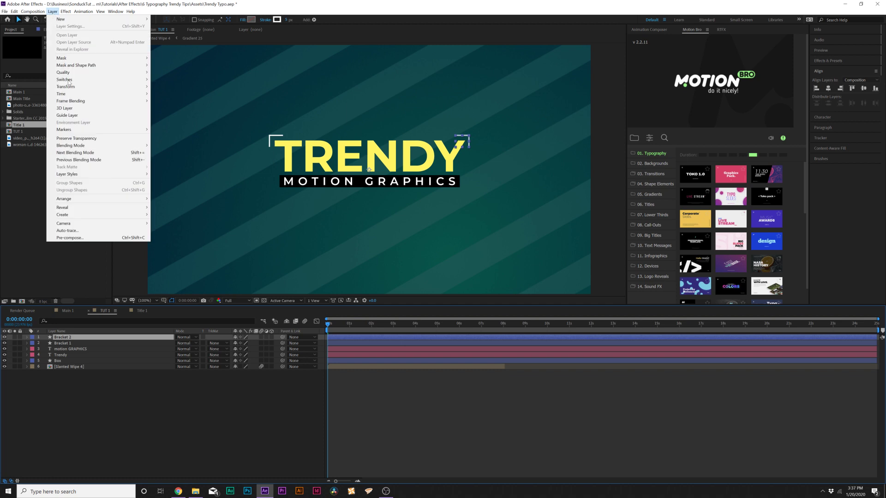
mouse_move(92, 87)
click(170, 147)
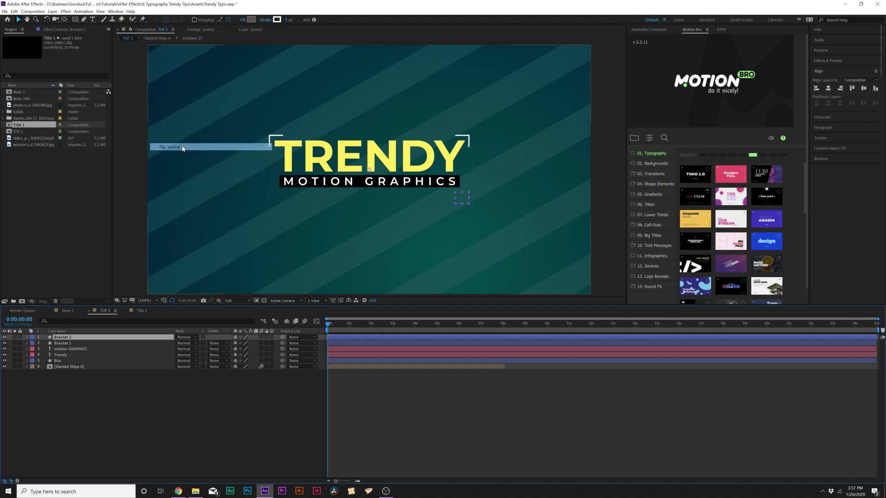
click(466, 200)
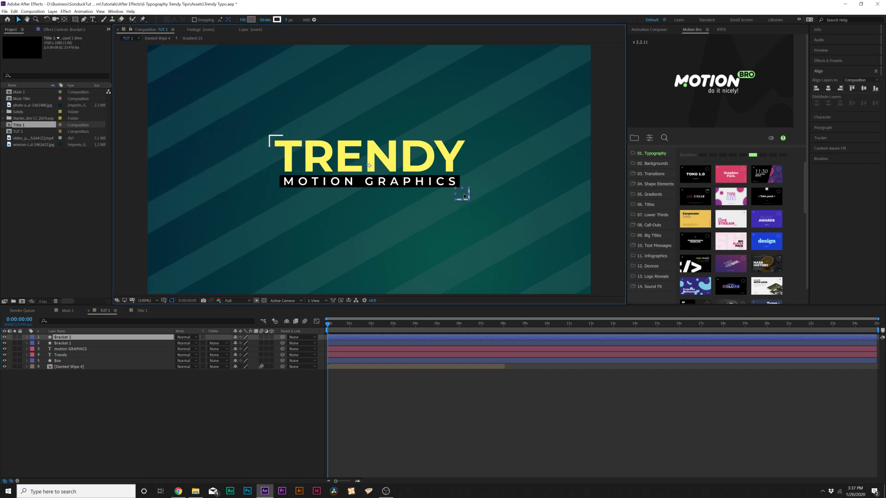
scroll(461, 191, up, 3)
scroll(457, 196, down, 2)
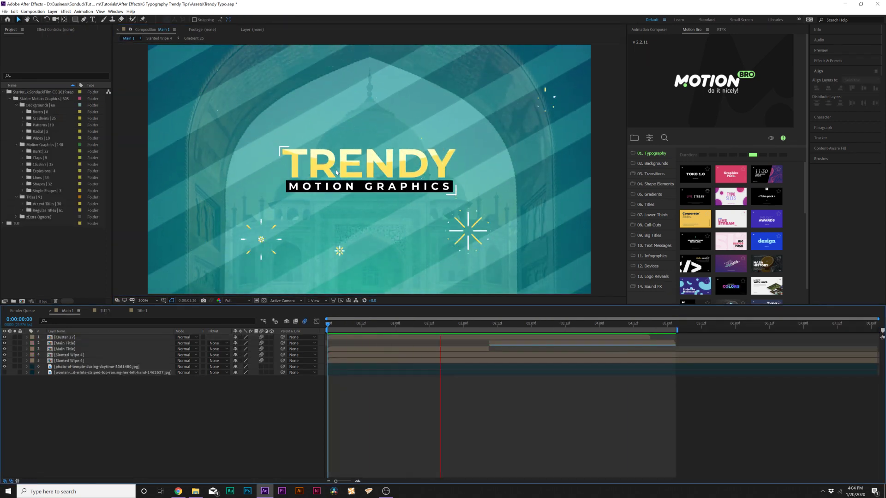
Enable per-character 3D on the Trendy text layer in the TUT 1 composition.
click(140, 311)
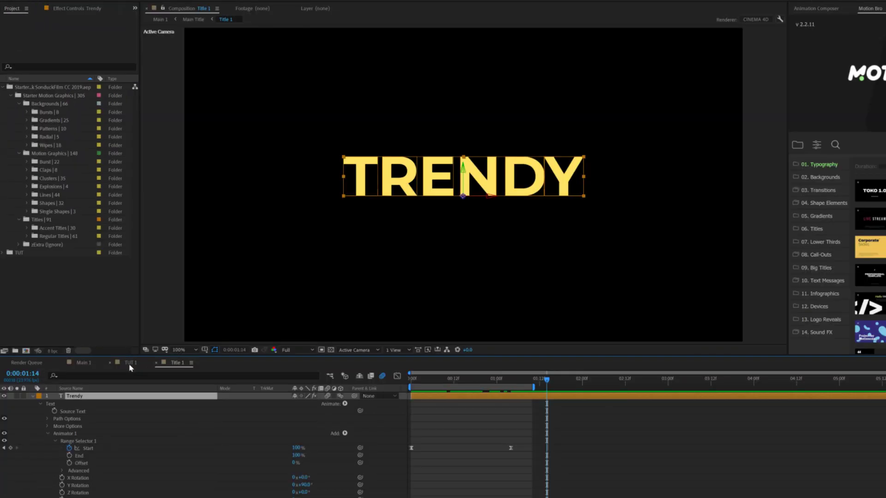
click(106, 312)
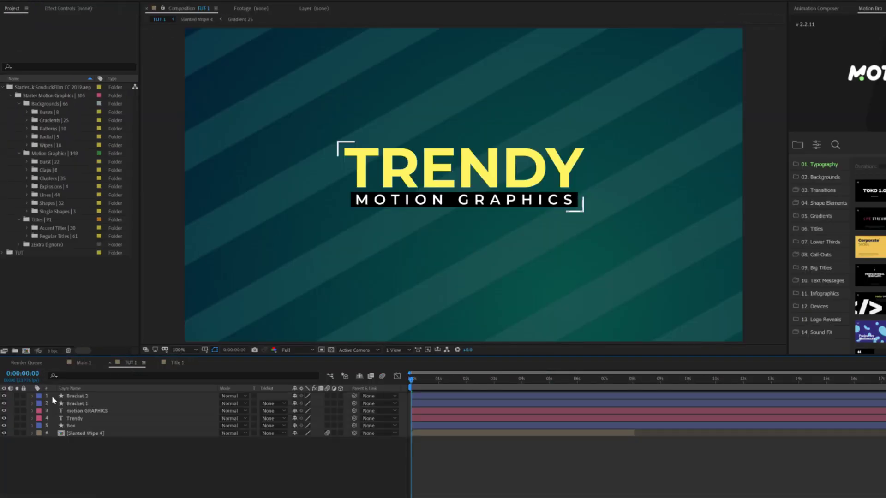
click(79, 419)
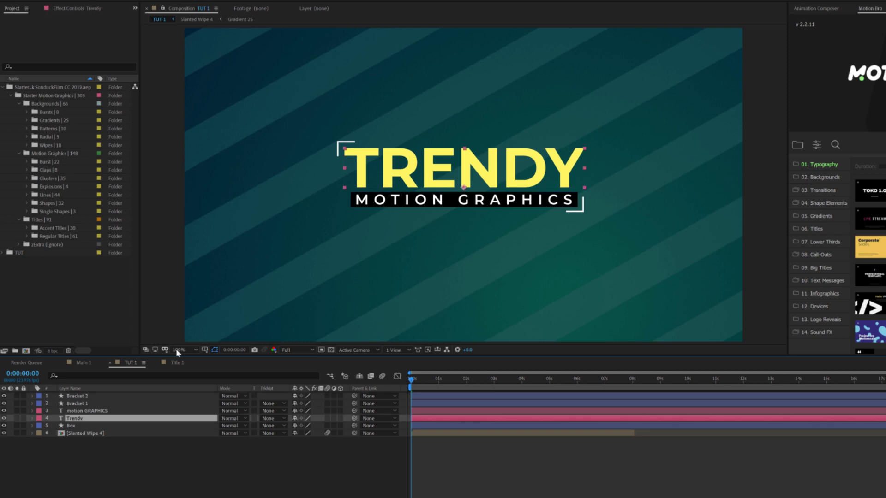
click(32, 419)
click(344, 426)
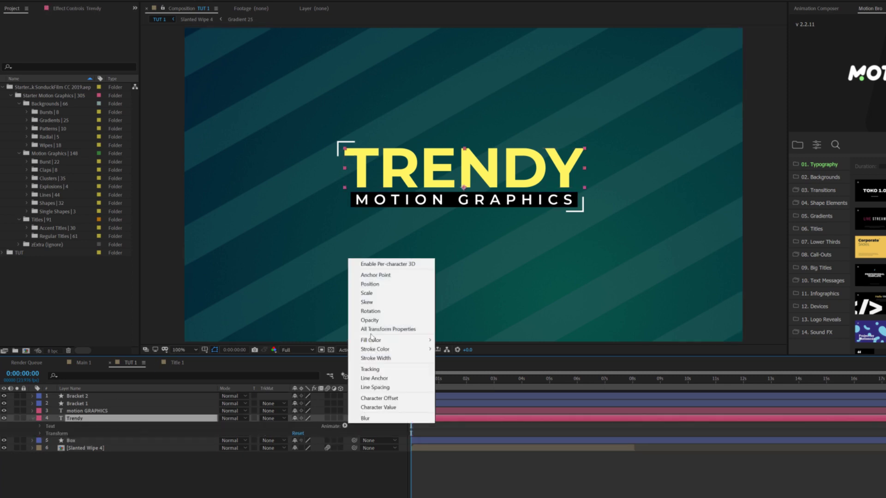
click(381, 264)
Add a Rotation animator to Trendy with Y Rotation at 90°, turning the letters edge-on.
click(345, 425)
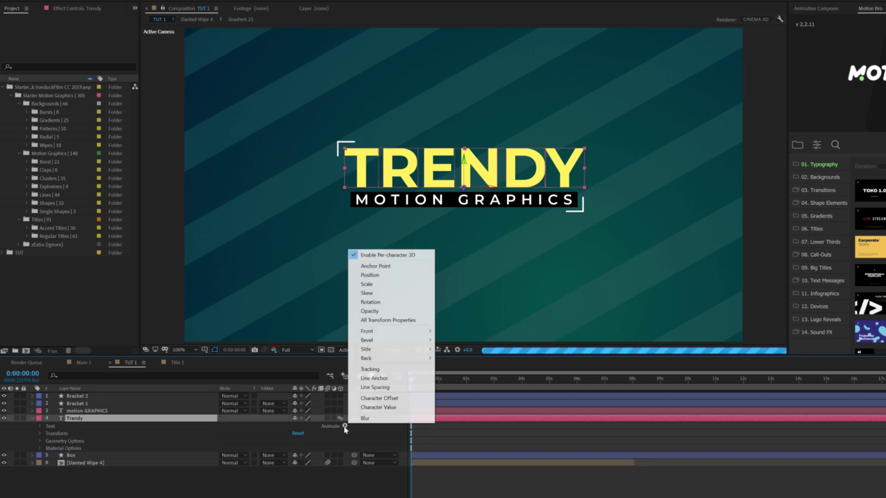
click(375, 303)
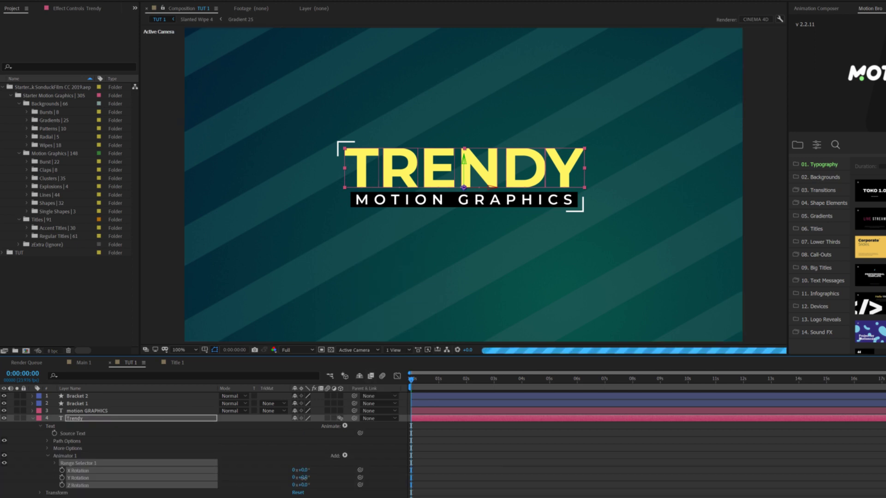
click(304, 477)
key(Return)
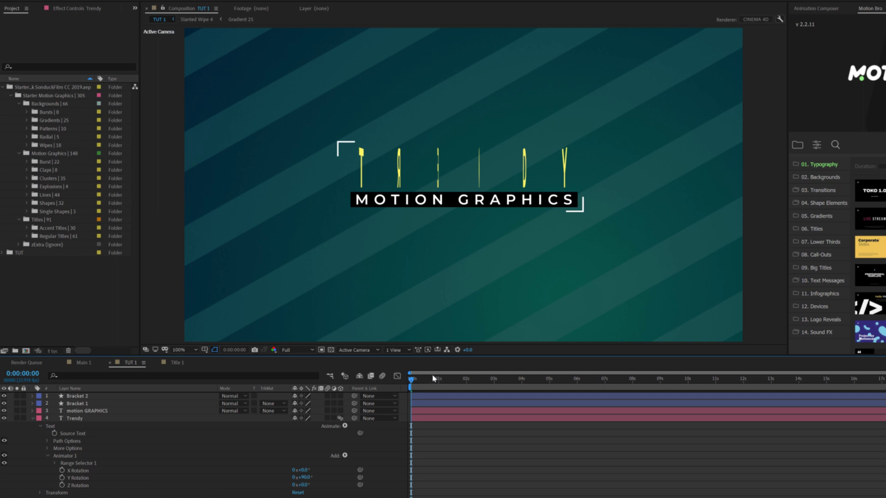
click(457, 382)
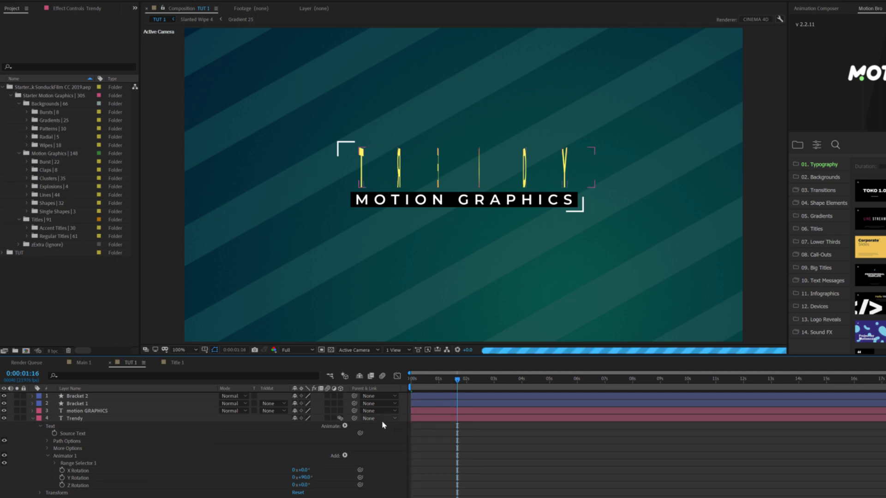
click(344, 426)
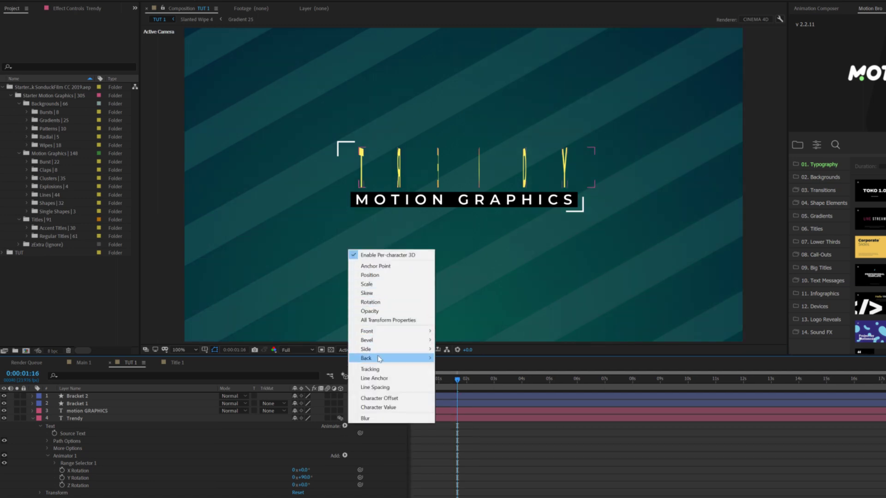
mouse_move(379, 359)
click(382, 443)
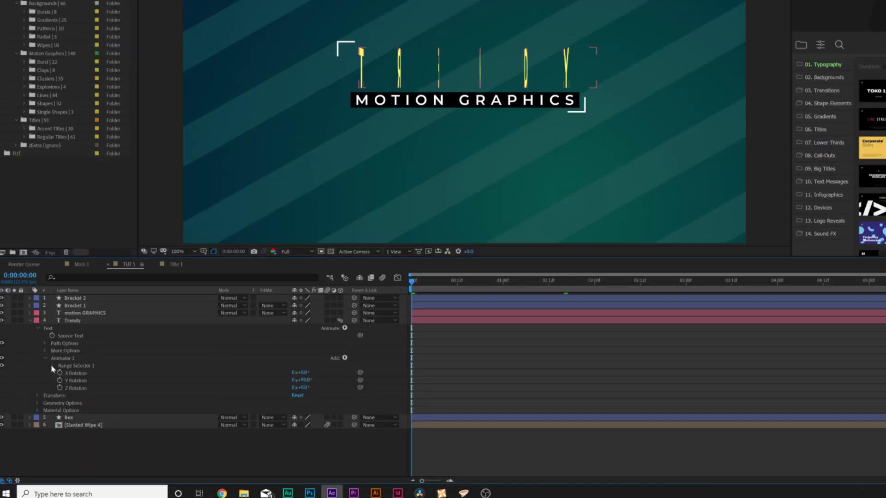
Keyframe Range Selector 1 Start at 0%, then 100% at 0:00:01:06.
click(52, 366)
click(67, 372)
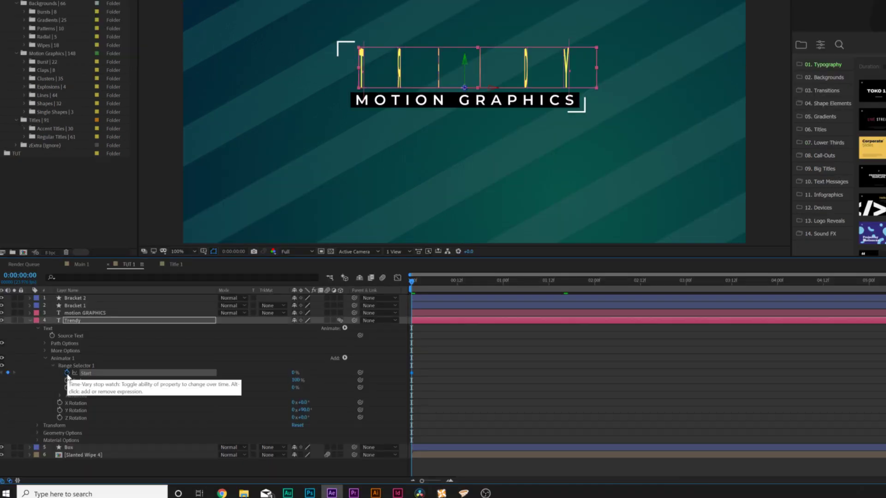
drag(449, 287, 526, 287)
click(293, 373)
text(100)
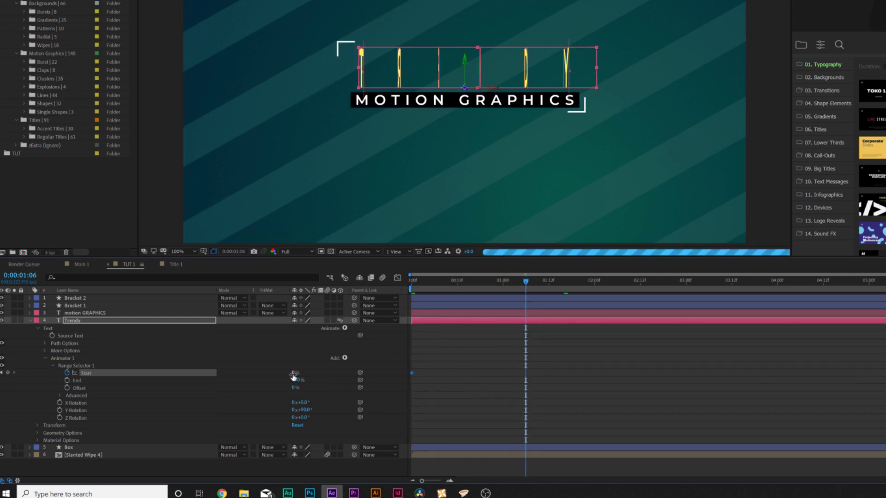
key(Return)
Add Opacity at 0% to the Trendy animator and preview the letters rotating and fading in.
click(490, 350)
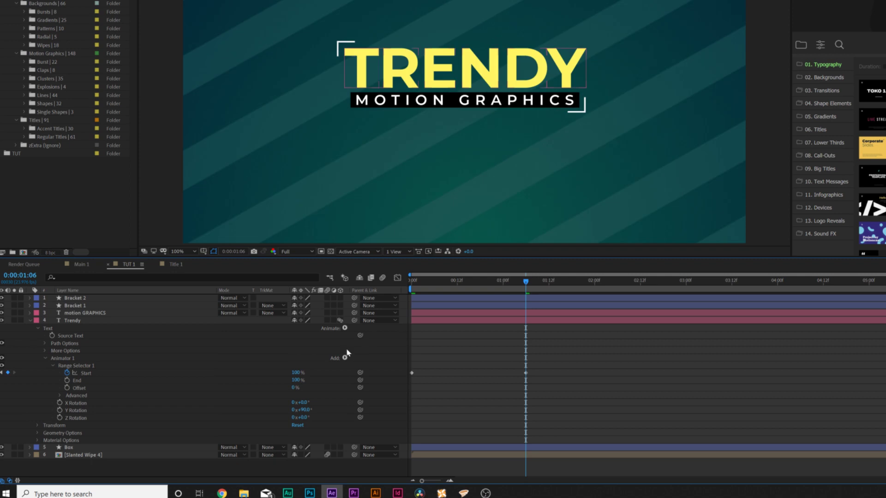
click(345, 358)
mouse_move(364, 360)
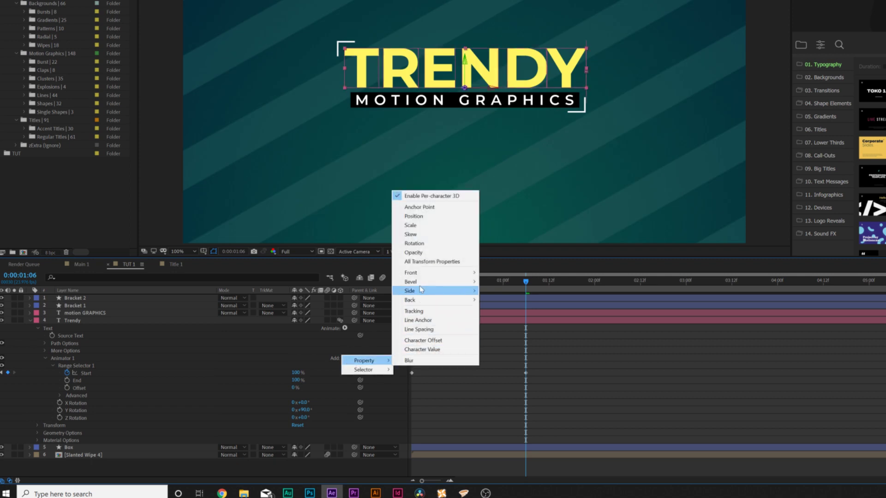
click(413, 253)
drag(295, 424, 268, 425)
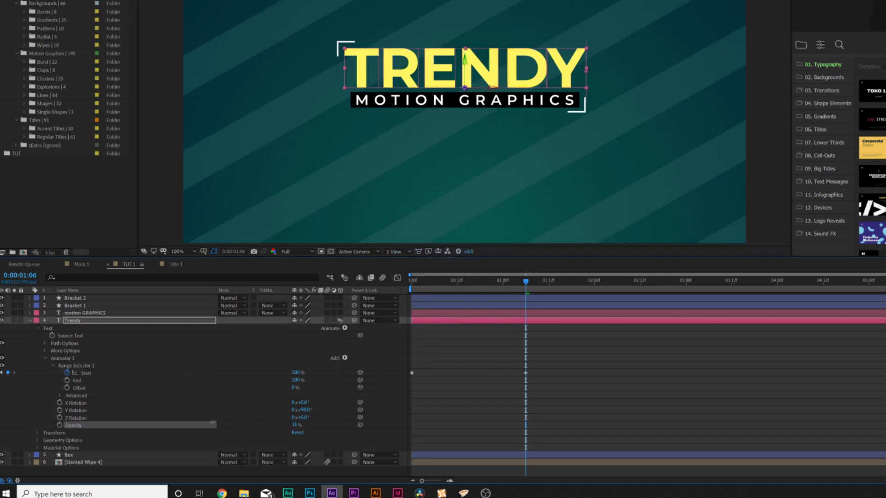
click(425, 326)
key(space)
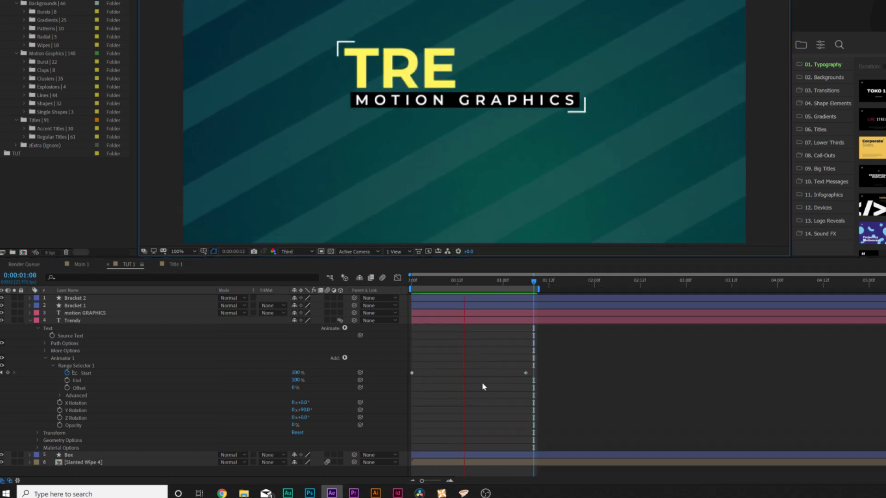
drag(561, 364, 384, 391)
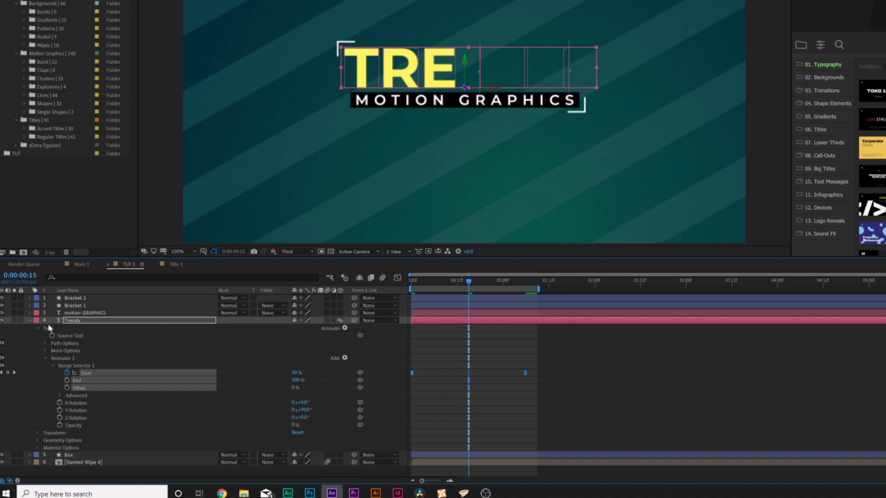
Add a Position animator to MOTION GRAPHICS, offsetting its letters down to 0, 59.
click(76, 314)
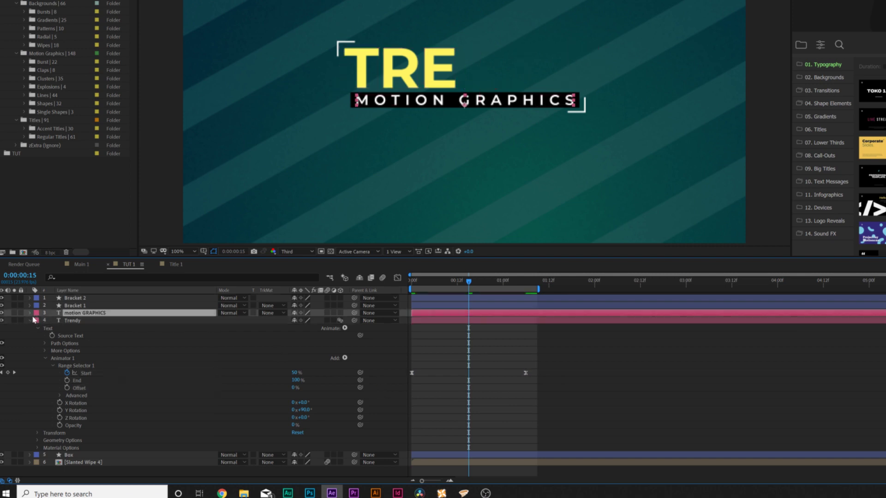
click(31, 321)
key(ctrl+j)
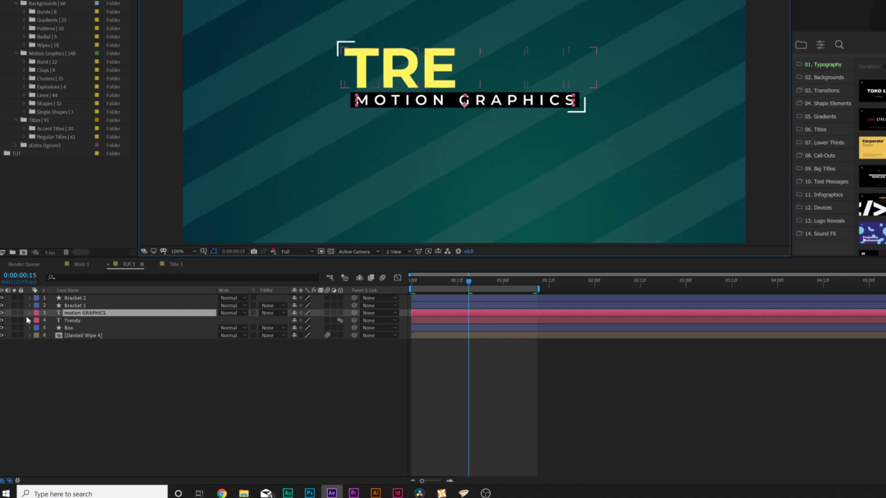
click(30, 313)
click(345, 321)
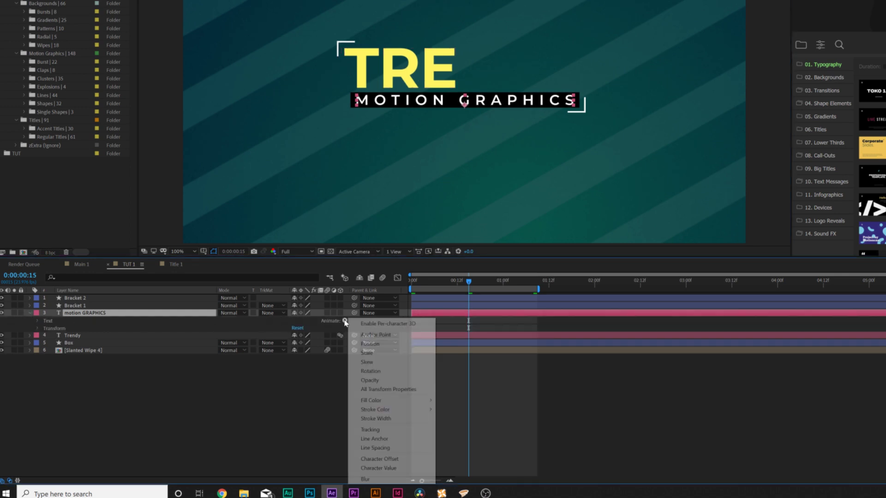
click(369, 342)
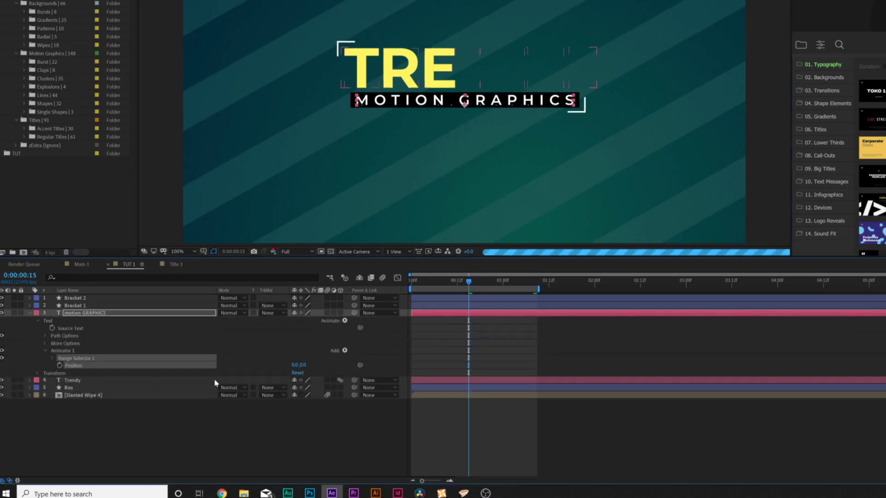
drag(302, 365, 326, 366)
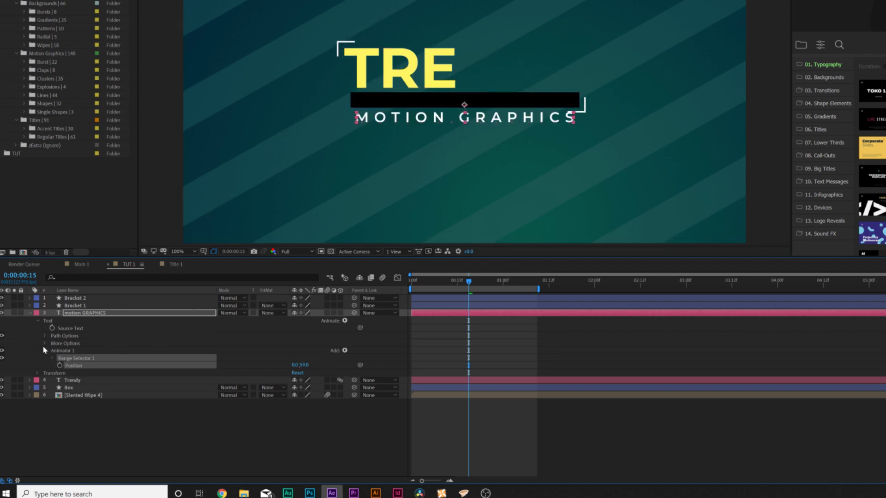
Keyframe the subtitle's Range Start from 0% at 0:00:00:20 to 100% later, Easy Ease both keys, and preview.
click(52, 358)
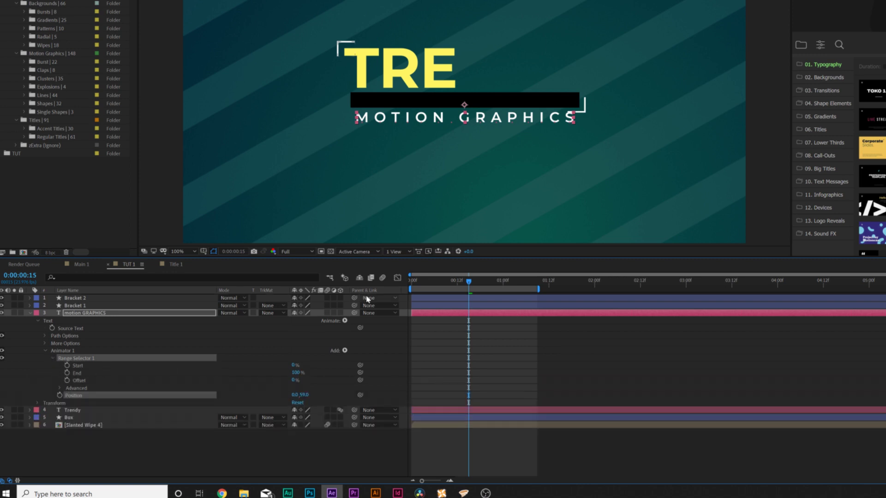
drag(463, 283, 495, 294)
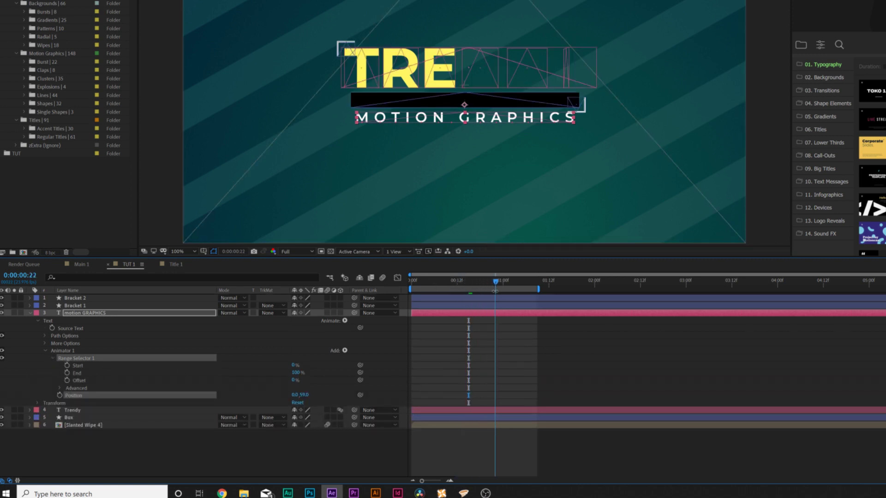
click(67, 366)
drag(520, 282, 553, 289)
drag(293, 369, 332, 366)
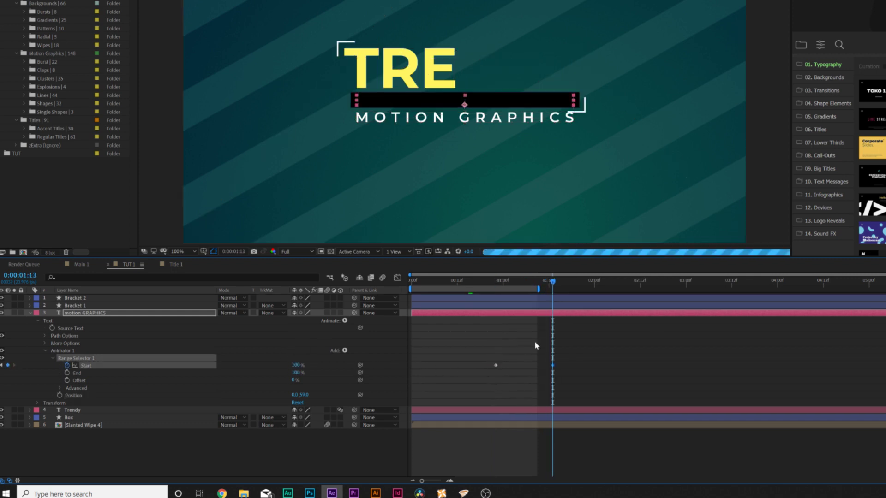
click(555, 367)
drag(555, 369, 462, 383)
key(F9)
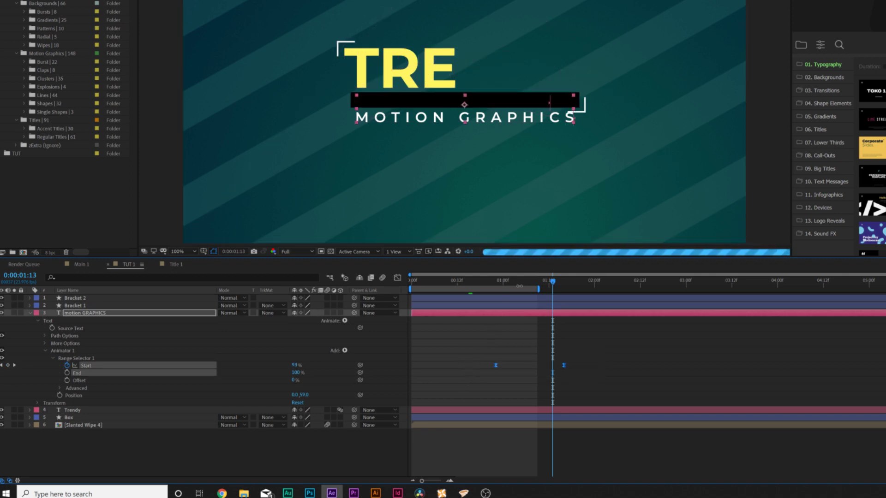
click(484, 283)
drag(487, 297, 562, 306)
key(space)
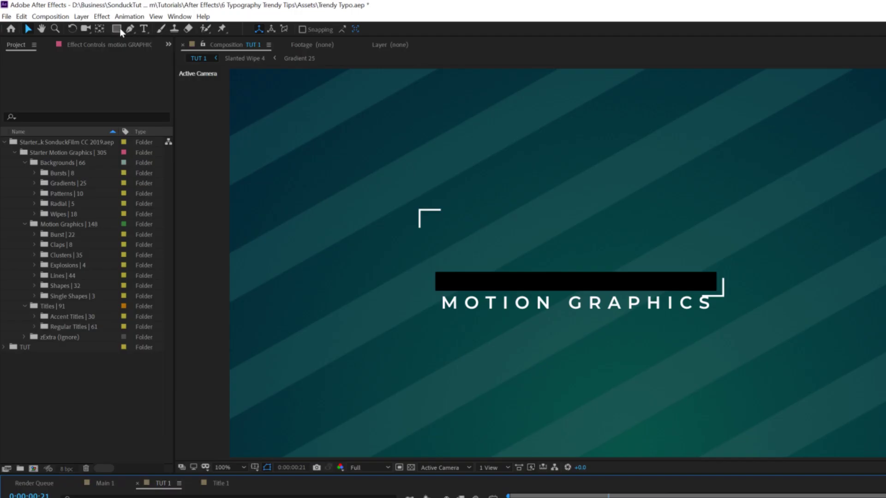
Draw a rectangle mask over the black bar on MOTION GRAPHICS, scrub the reveal, and reset the view to 100%.
drag(117, 29, 146, 49)
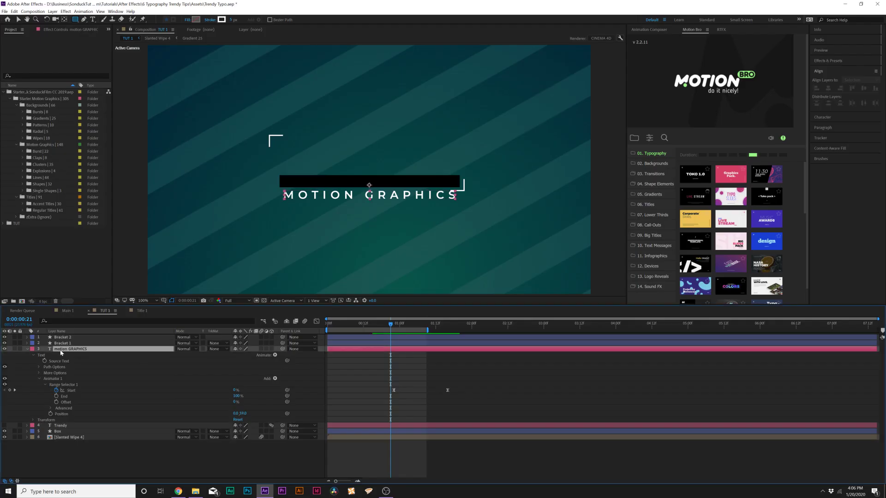
key(period)
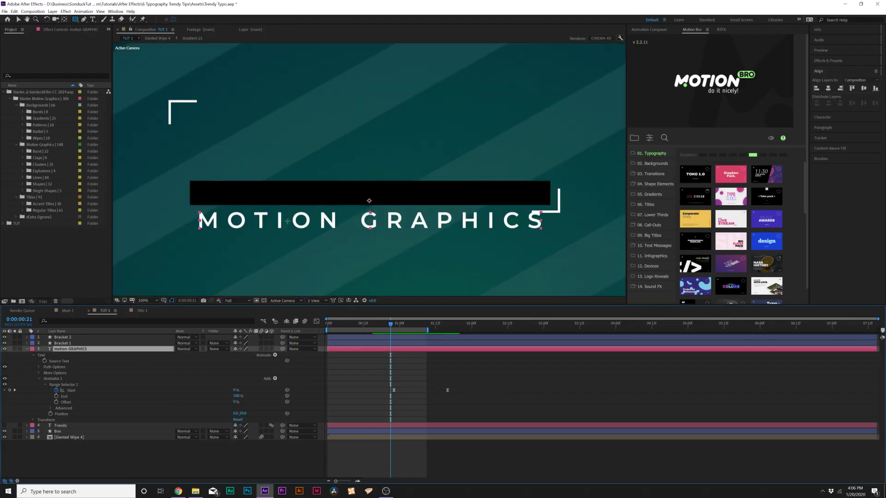
drag(188, 204, 593, 160)
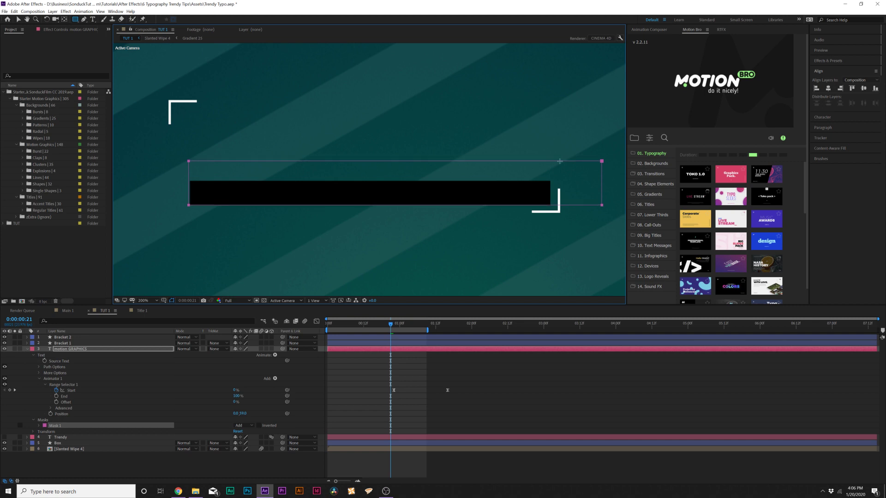
drag(394, 323, 442, 332)
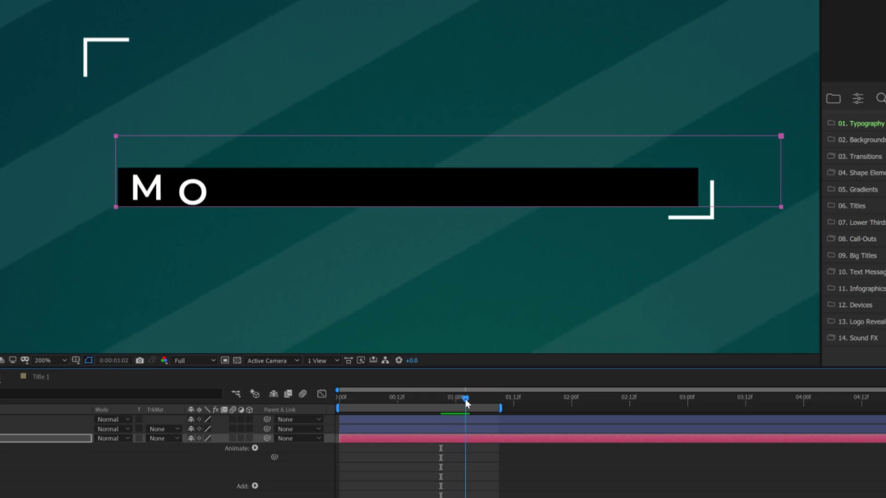
drag(524, 412, 554, 415)
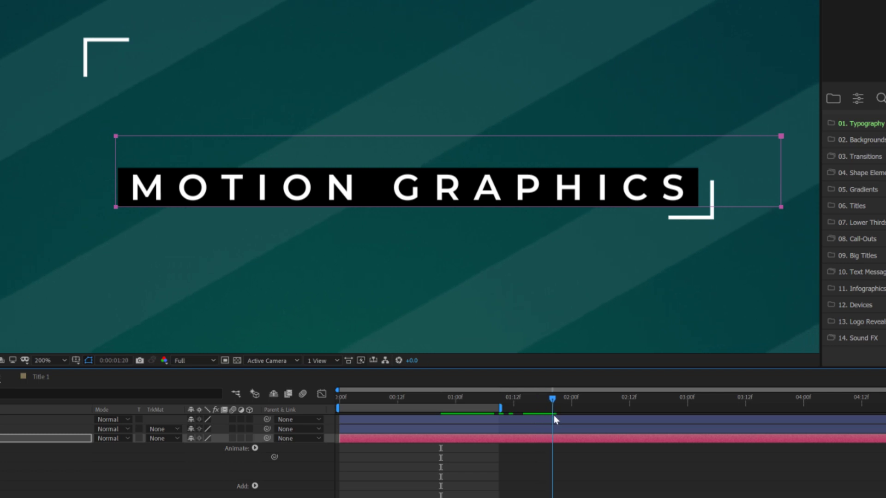
key(comma)
click(53, 361)
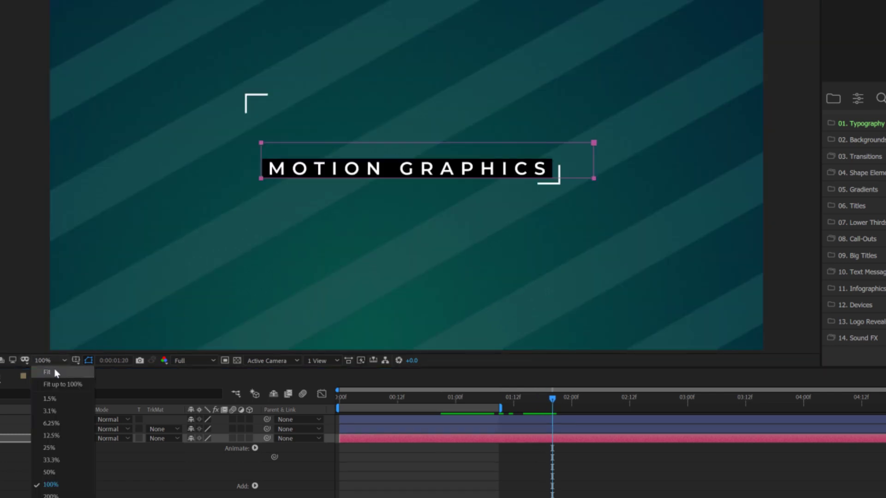
click(59, 387)
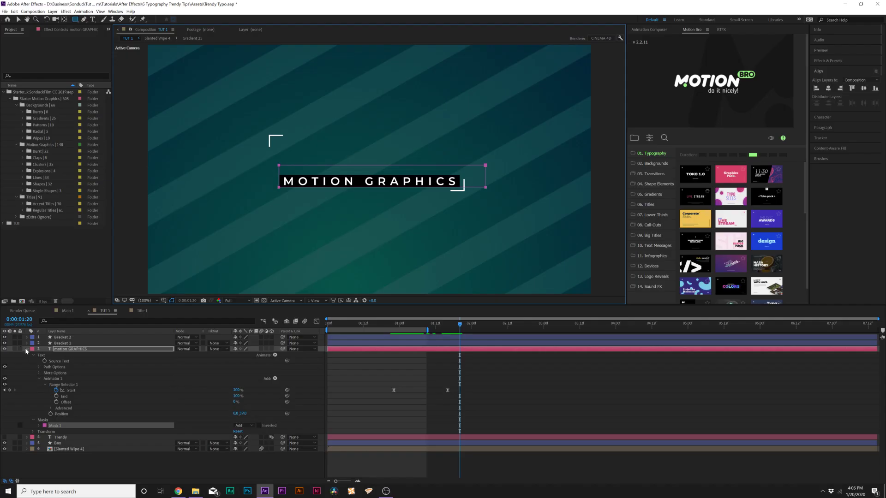
click(26, 349)
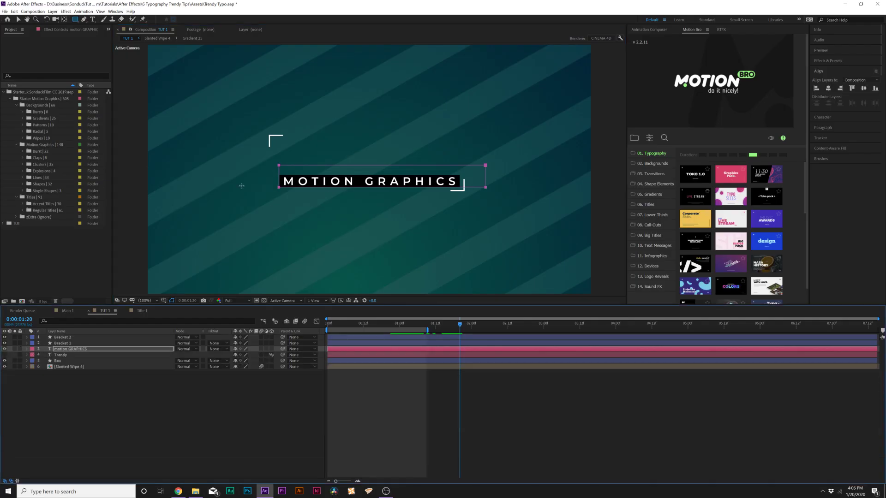
Add Trim Paths to the top-left Bracket 1 shape layer.
click(19, 20)
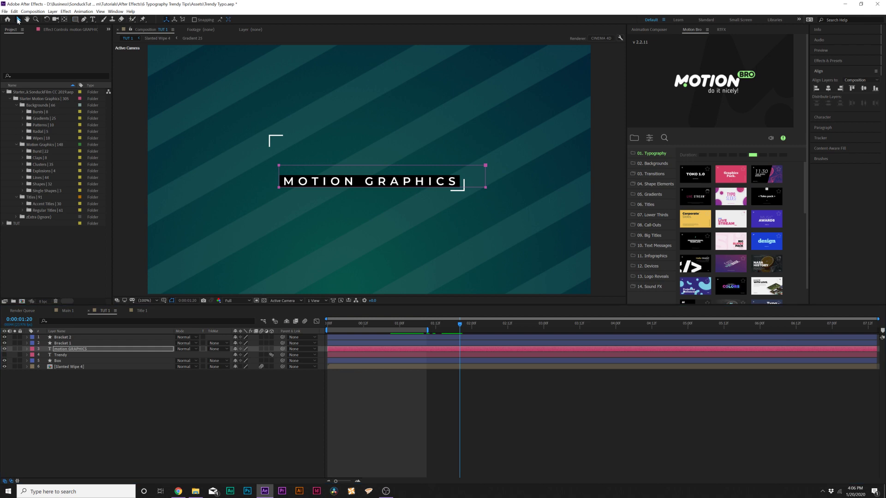
click(66, 344)
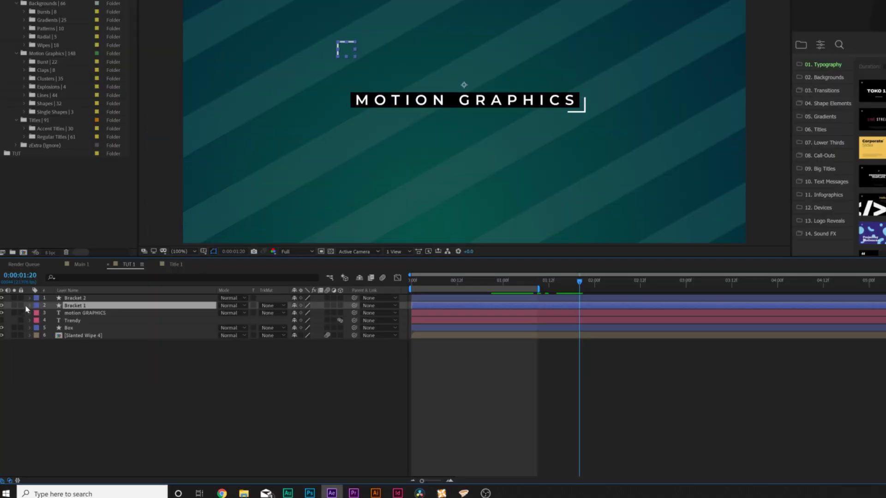
click(28, 306)
click(345, 314)
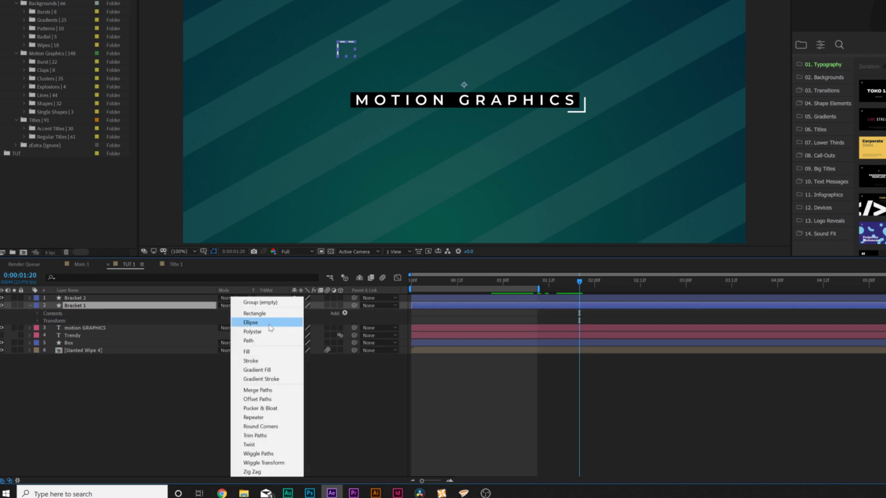
click(258, 433)
click(498, 282)
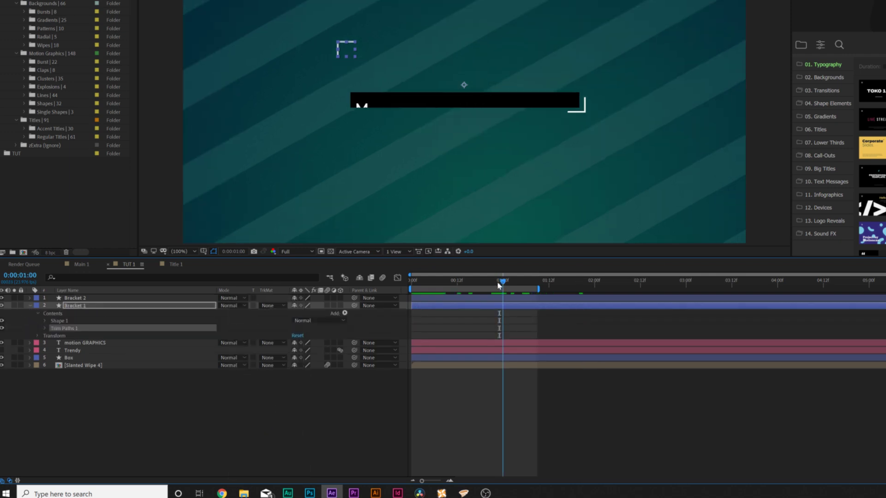
click(45, 329)
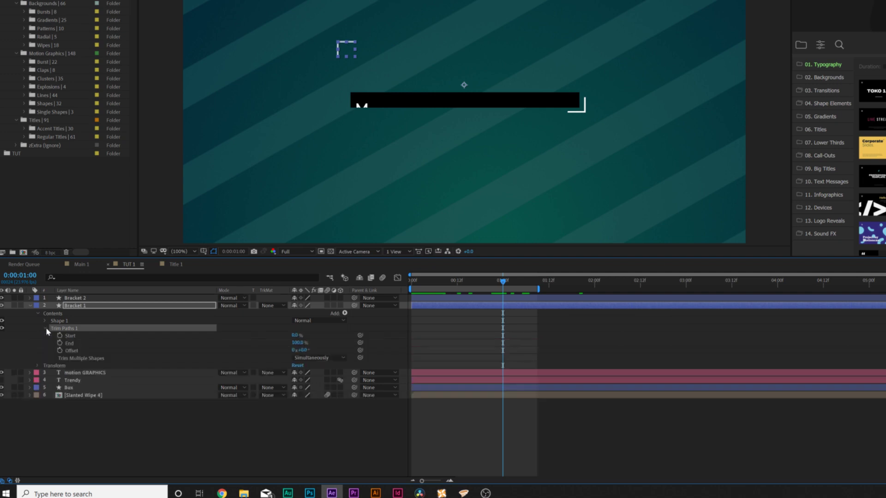
Keyframe Trim Paths End from 0% at 1:00 to 100% at 1:14 and preview the bracket drawing on.
drag(297, 343, 276, 342)
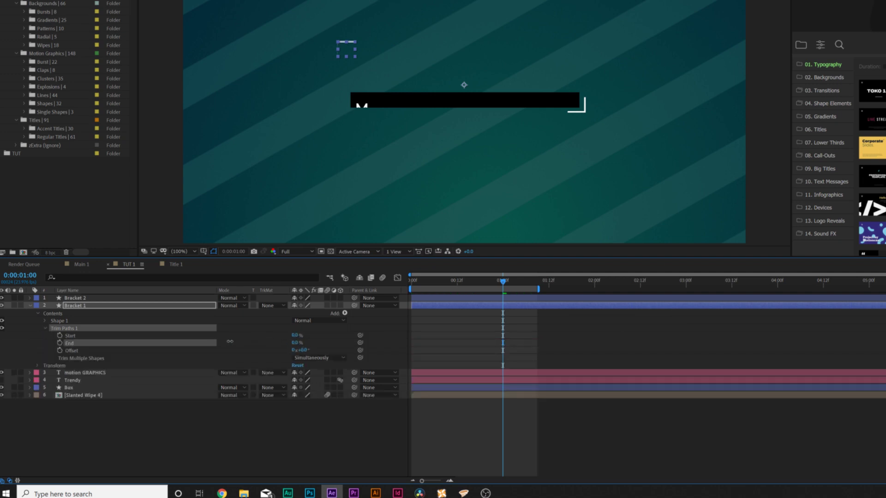
click(60, 343)
key(space)
drag(292, 343, 323, 343)
drag(495, 339, 583, 347)
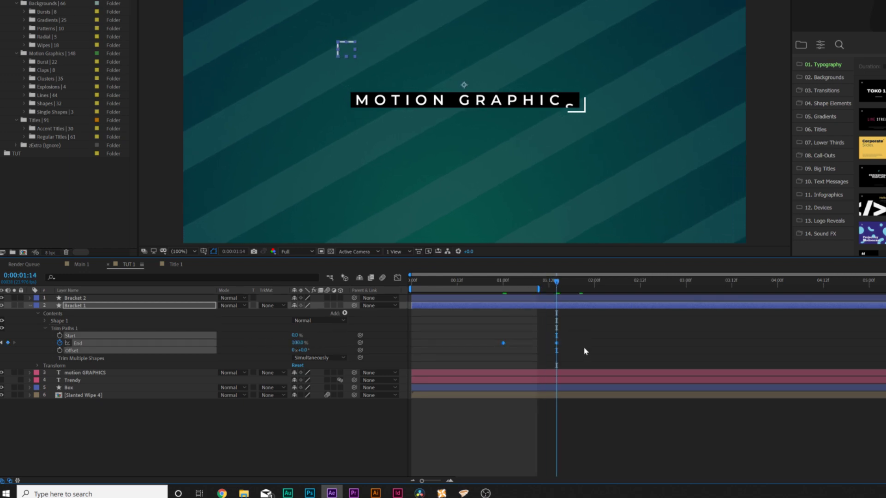
click(67, 328)
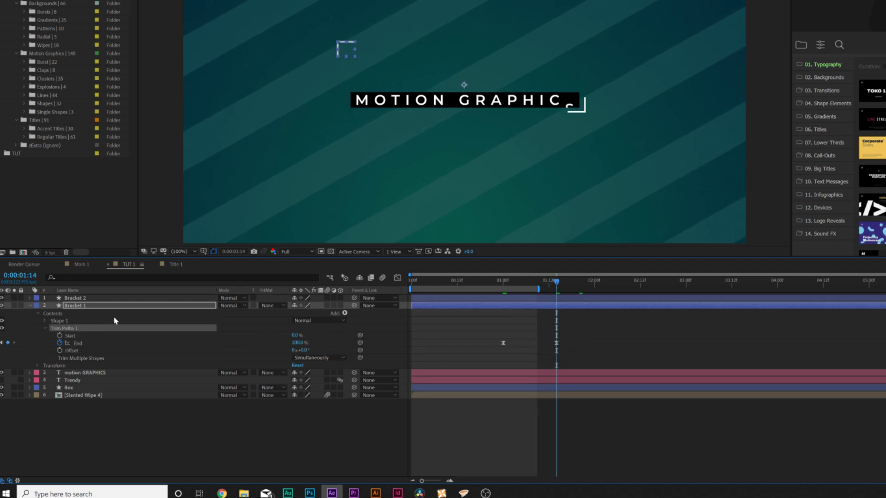
click(504, 288)
click(123, 305)
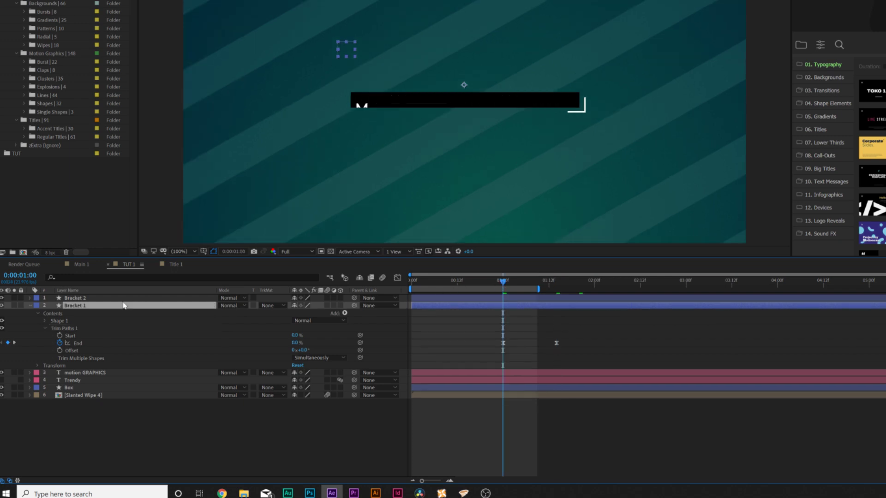
click(122, 299)
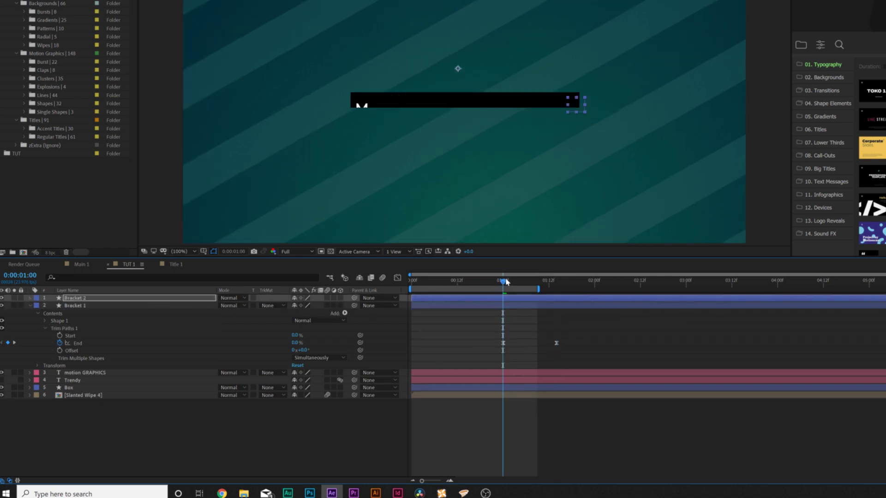
drag(506, 282, 560, 280)
click(286, 422)
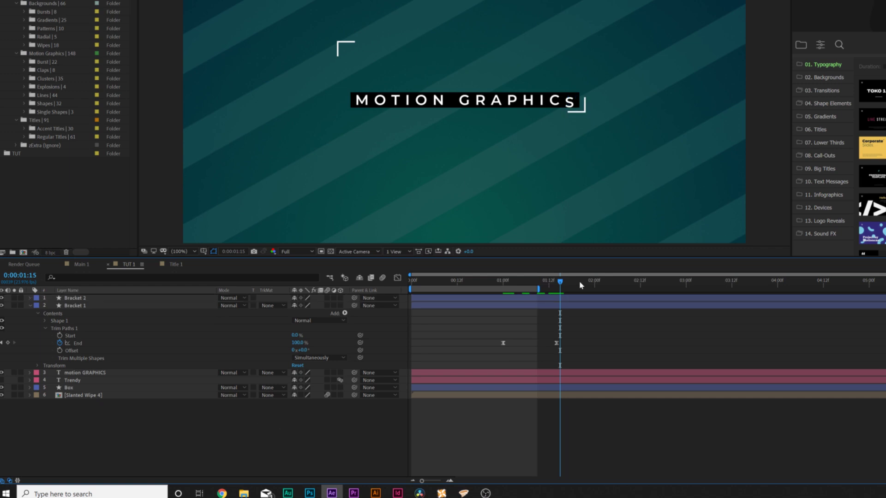
Set keyframes on the Box Rectangle Path 1's full-size Size and Position.
click(69, 389)
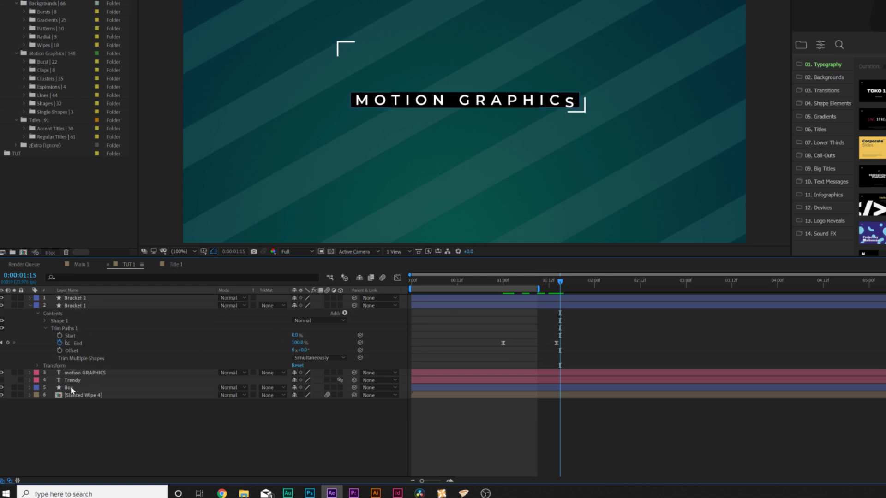
click(29, 389)
click(45, 404)
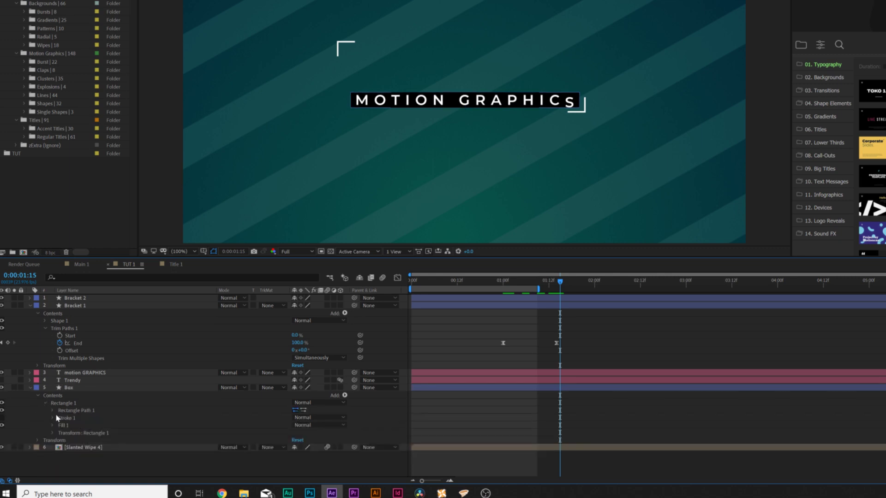
click(53, 410)
drag(424, 285, 473, 282)
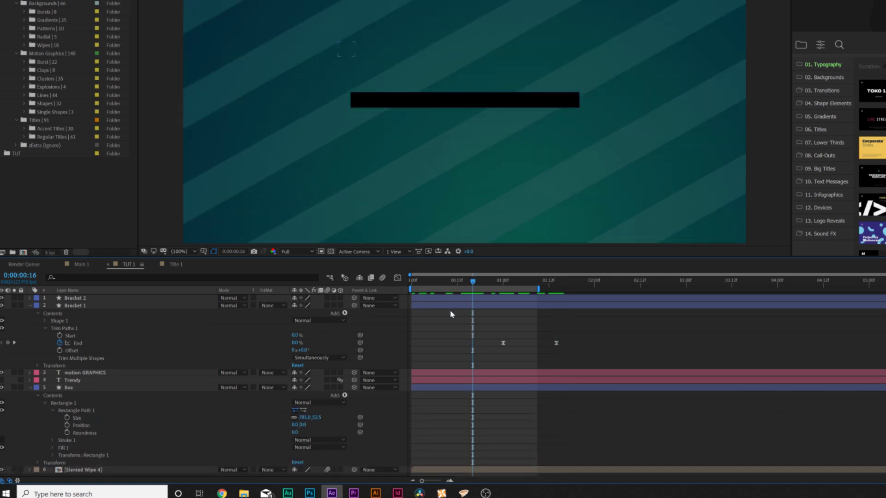
click(77, 388)
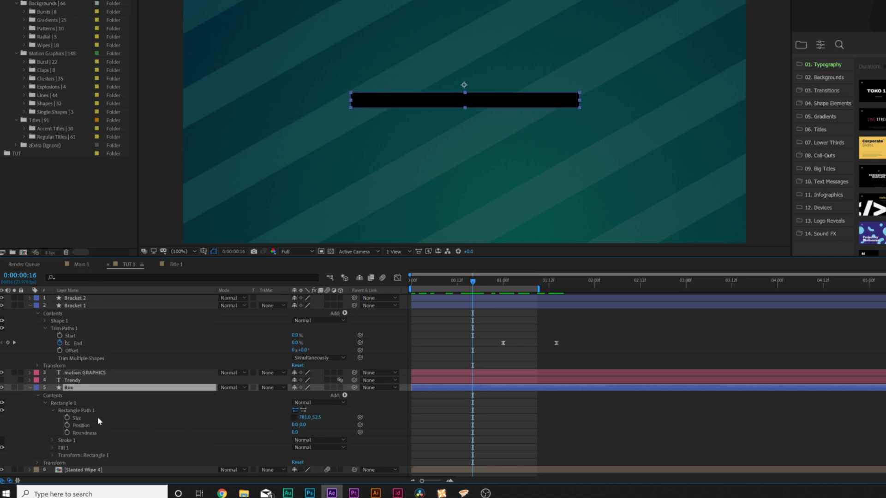
click(67, 418)
click(67, 425)
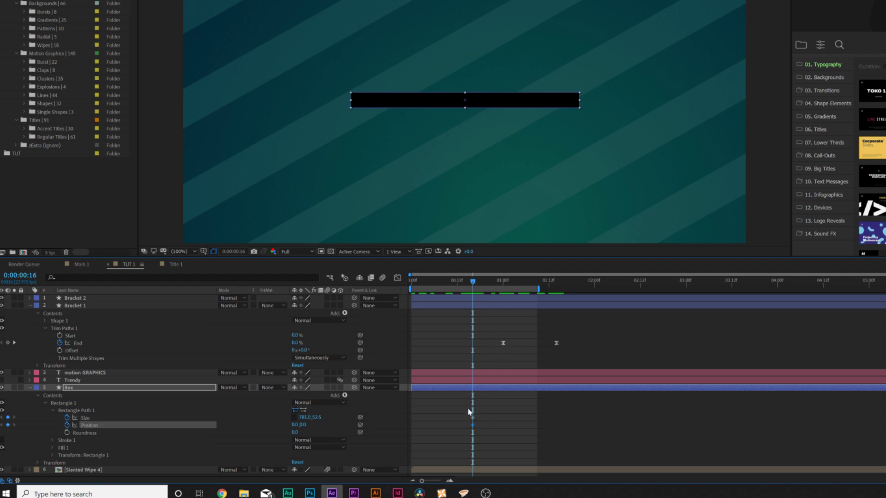
Give the bar a starting Size of 0, 52.5 and Position -306, 0, then Easy Ease the keyframes.
drag(469, 412, 534, 421)
click(533, 422)
drag(304, 418, 289, 425)
drag(234, 422, 121, 419)
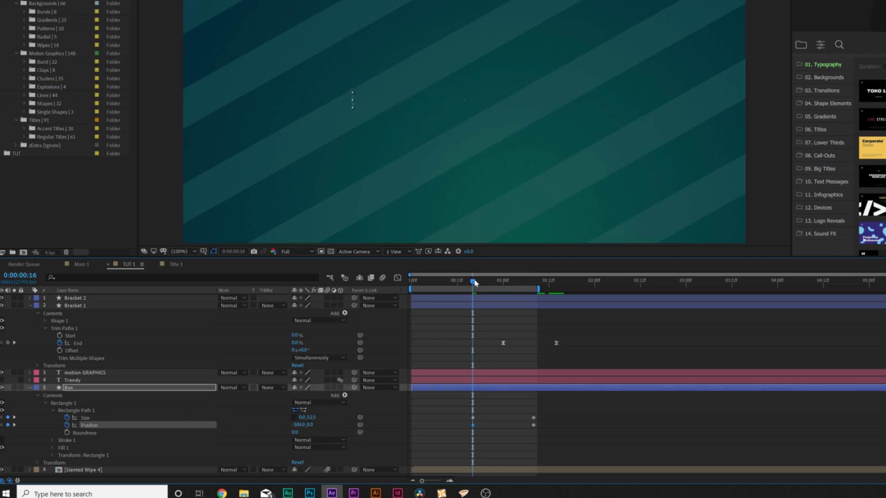
drag(474, 281, 545, 281)
drag(512, 431, 534, 419)
drag(595, 406, 432, 435)
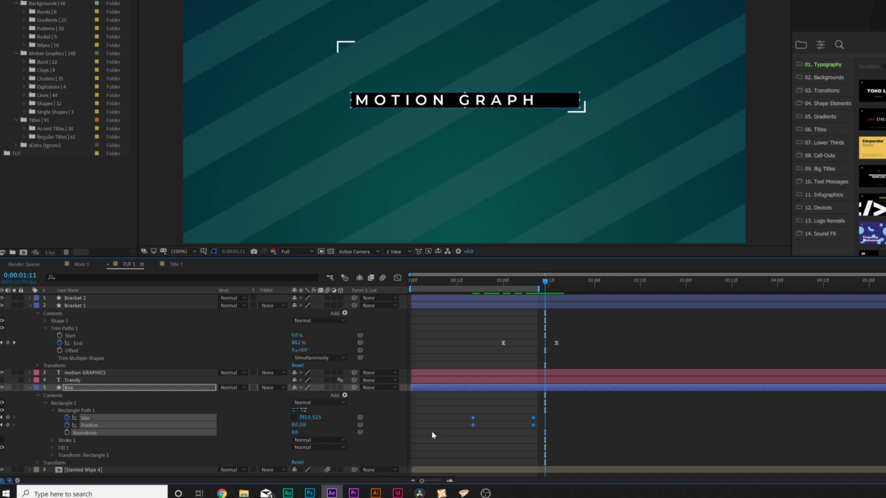
key(F9)
click(560, 420)
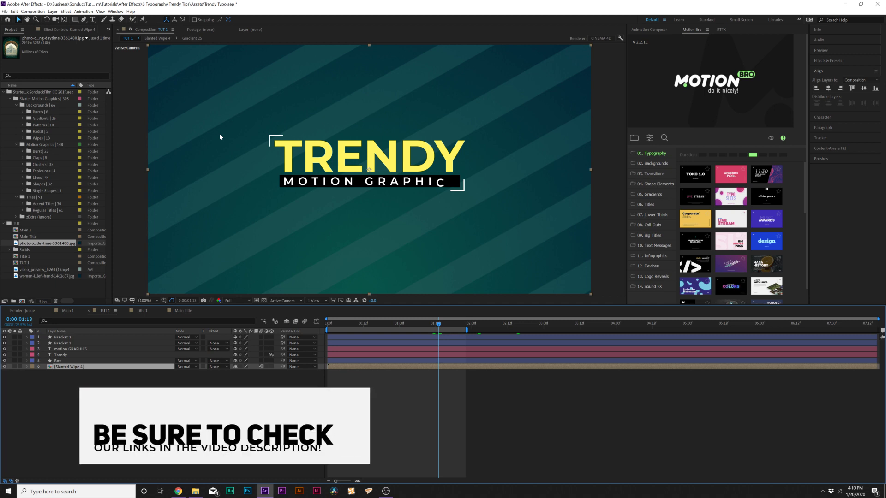
Place the temple photo as the bottom layer of TUT 1 and set its Opacity to 54%.
drag(46, 244, 93, 372)
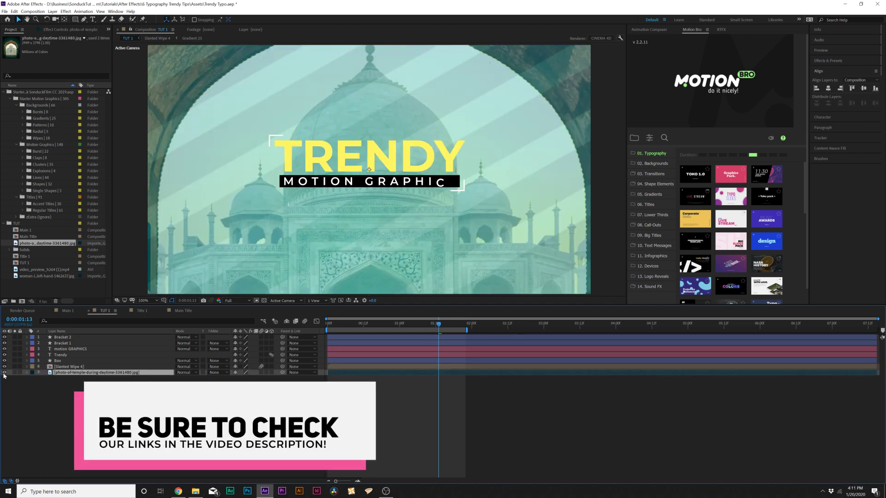
click(4, 372)
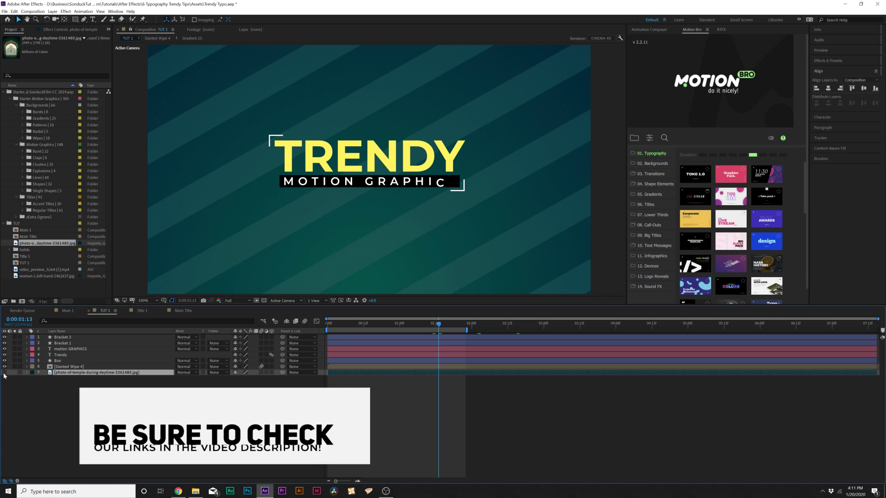
click(4, 372)
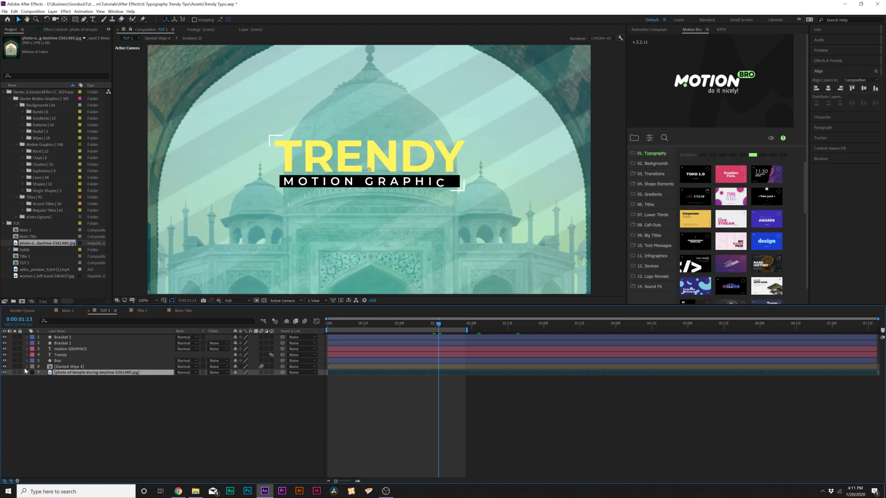
click(67, 367)
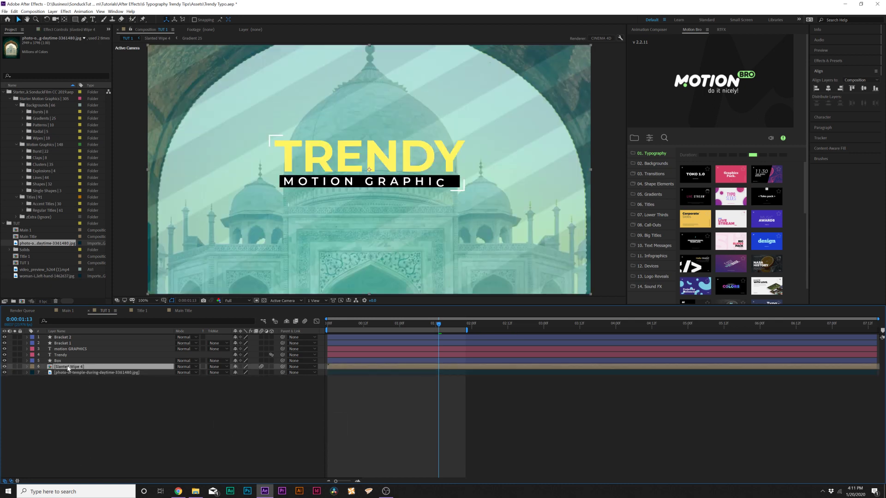
click(77, 373)
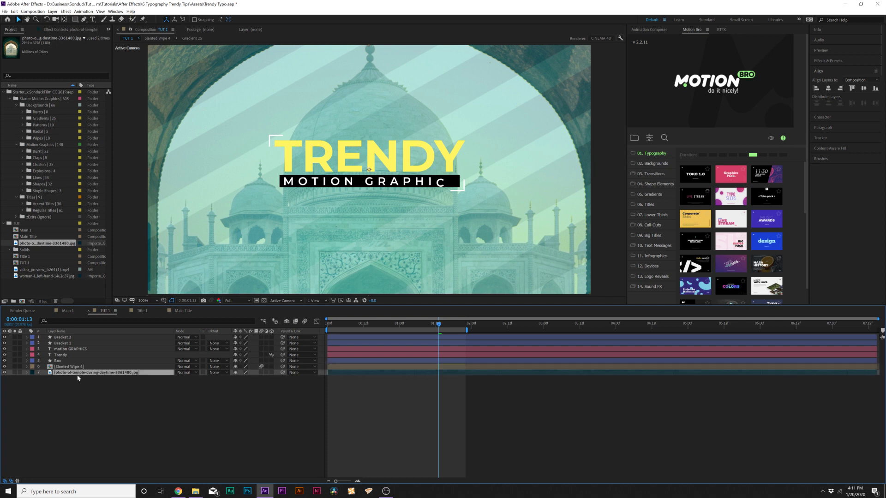
key(t)
drag(234, 378, 218, 378)
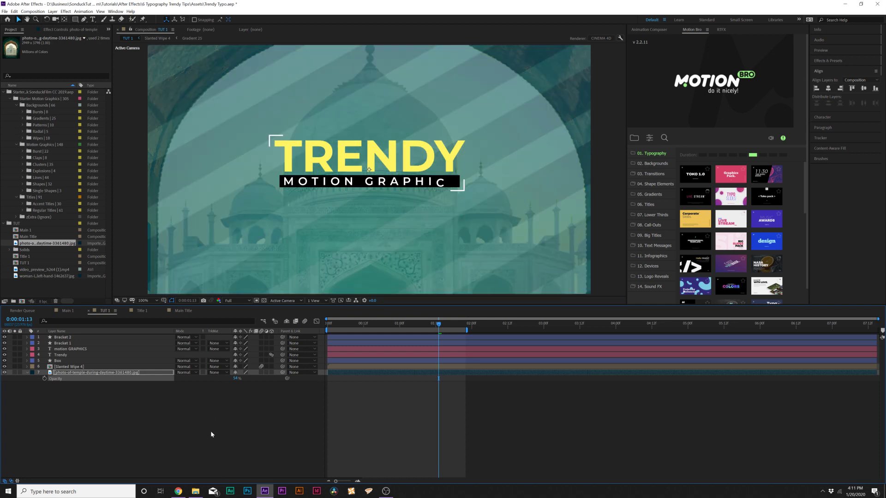
click(211, 434)
key(comma)
key(comma)
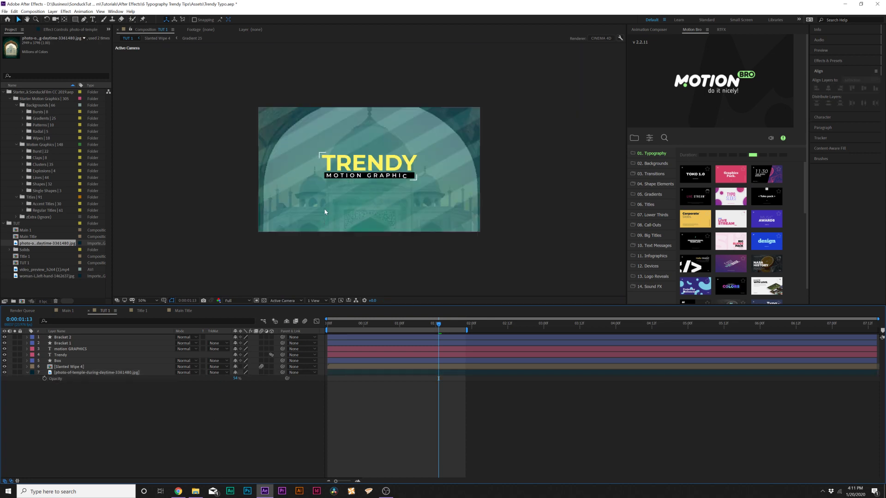
key(period)
key(period)
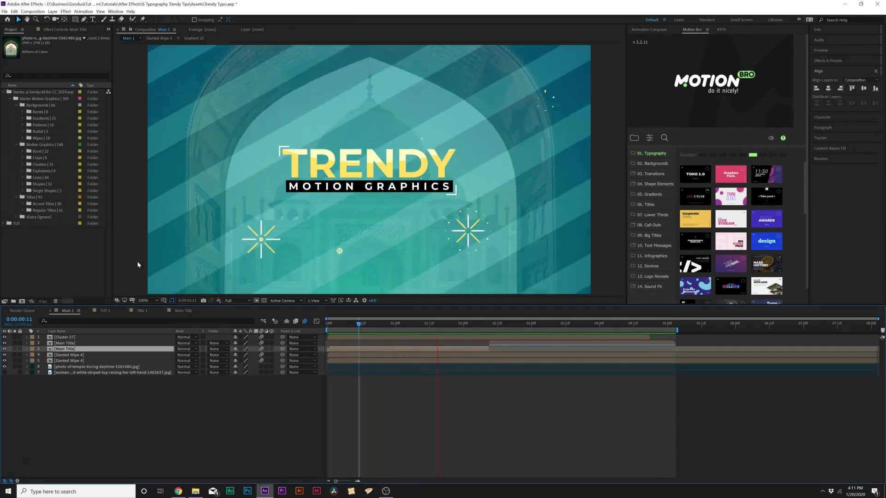
Drag Slanted Wipe 4 from Starter Motion Graphics > Backgrounds > Wipes into TUT 1, just above the temple photo.
click(105, 310)
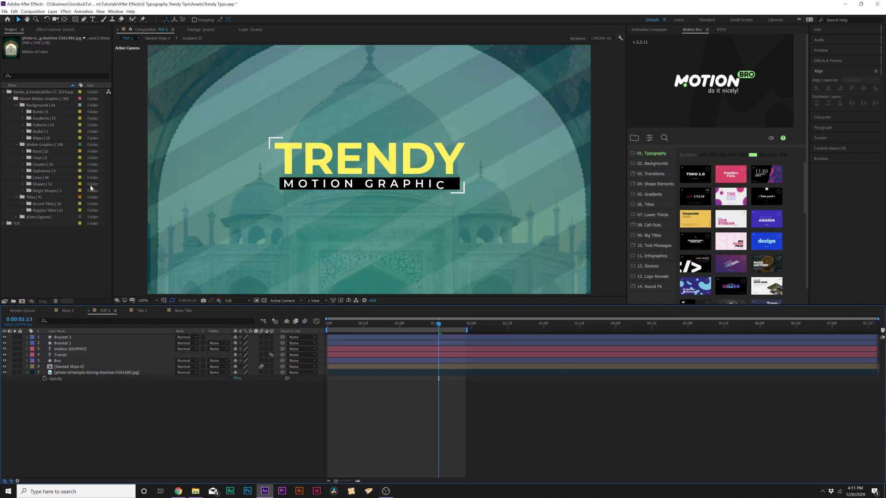
click(48, 99)
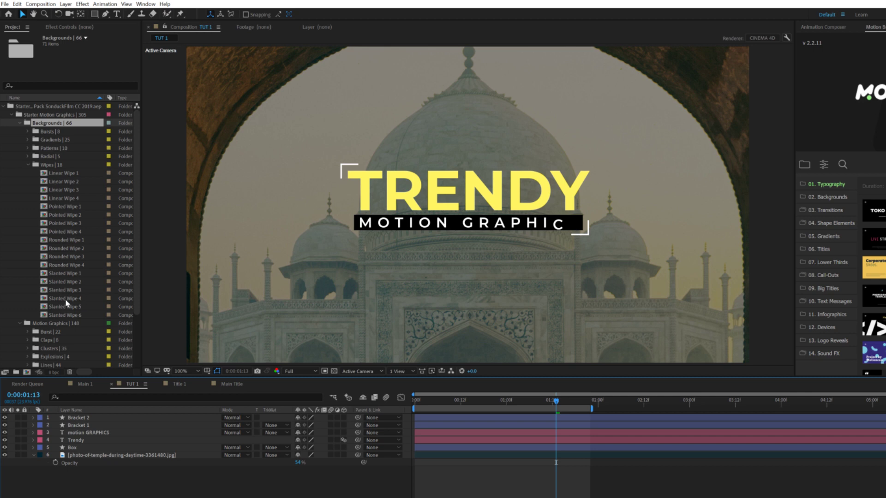
drag(66, 300, 98, 457)
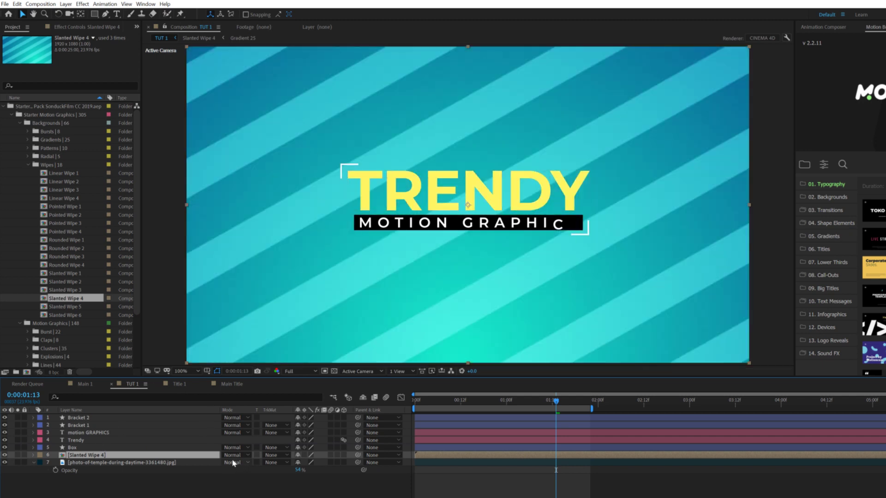
click(233, 455)
Set Slanted Wipe 4 to Soft Light, add Cluster 27 atop the timeline, and preview the bursts.
click(238, 256)
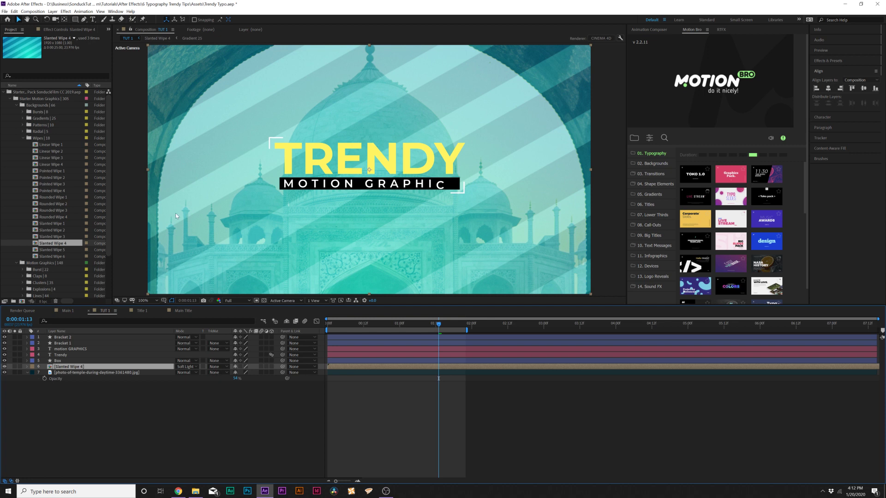
click(24, 138)
click(43, 145)
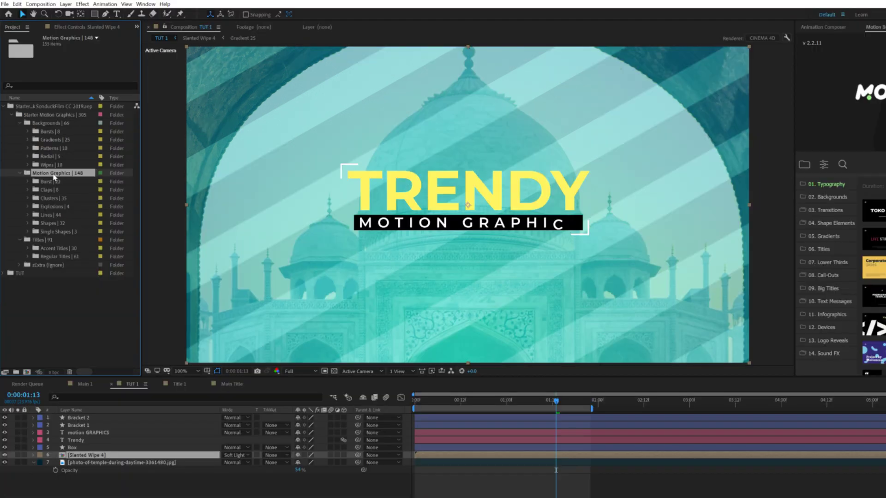
click(28, 198)
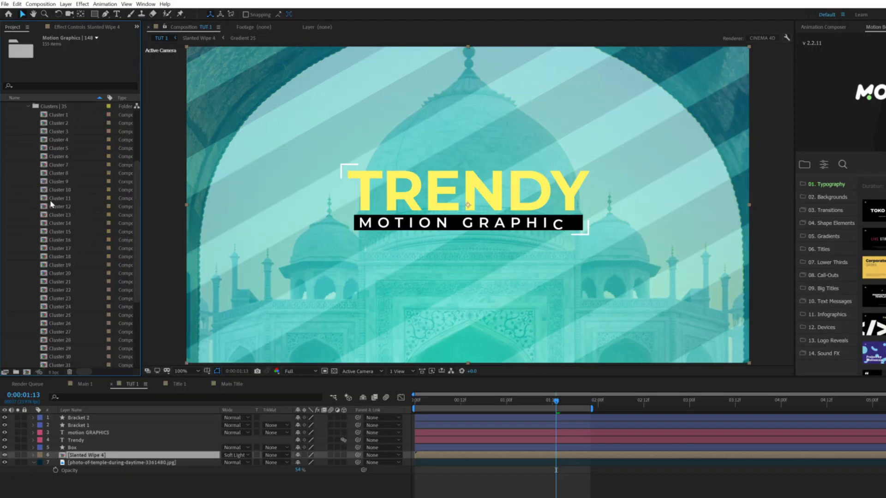
scroll(79, 360, down, 3)
drag(60, 257, 101, 417)
key(space)
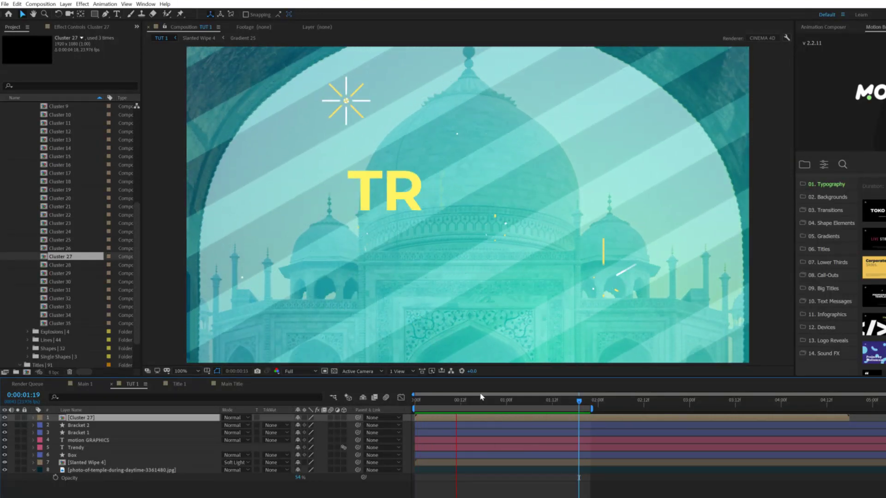
click(42, 272)
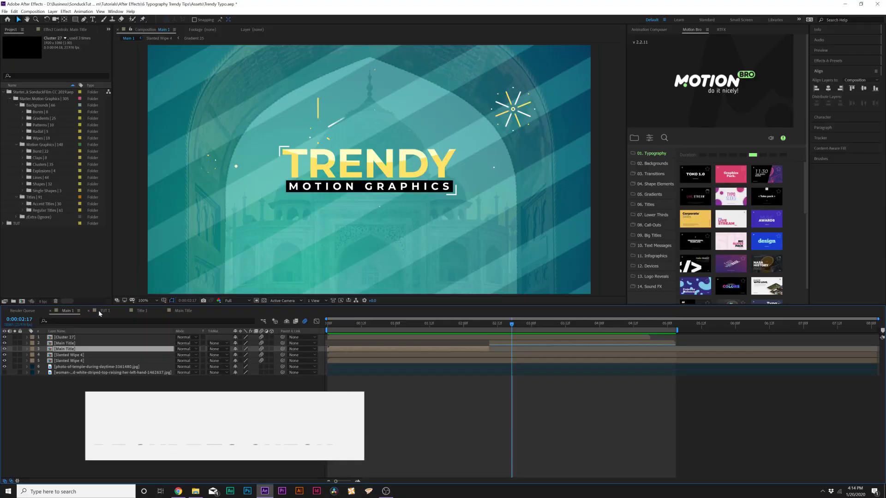
Pre-compose the Trendy text layer into a new composition named 'Title 1'.
click(99, 311)
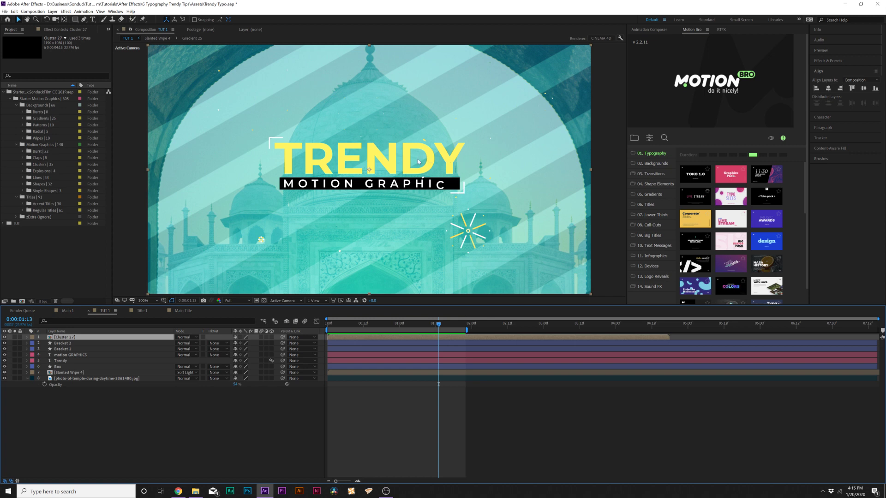
click(62, 361)
click(53, 11)
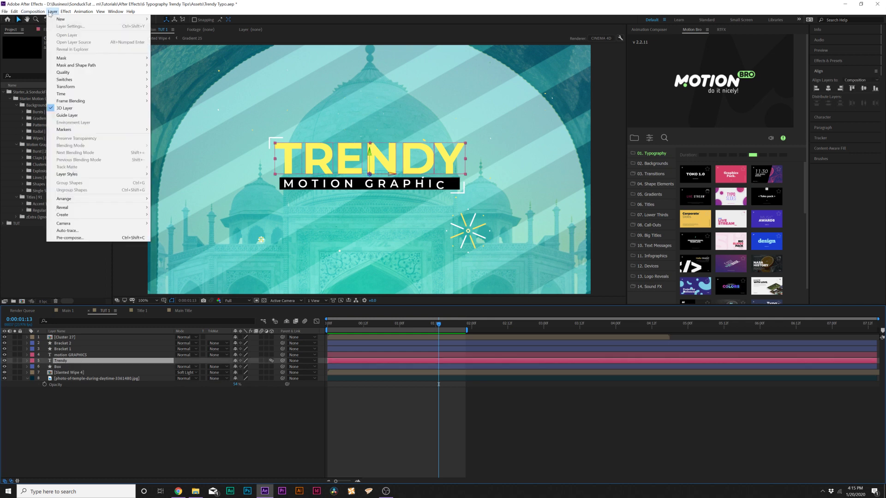
click(78, 238)
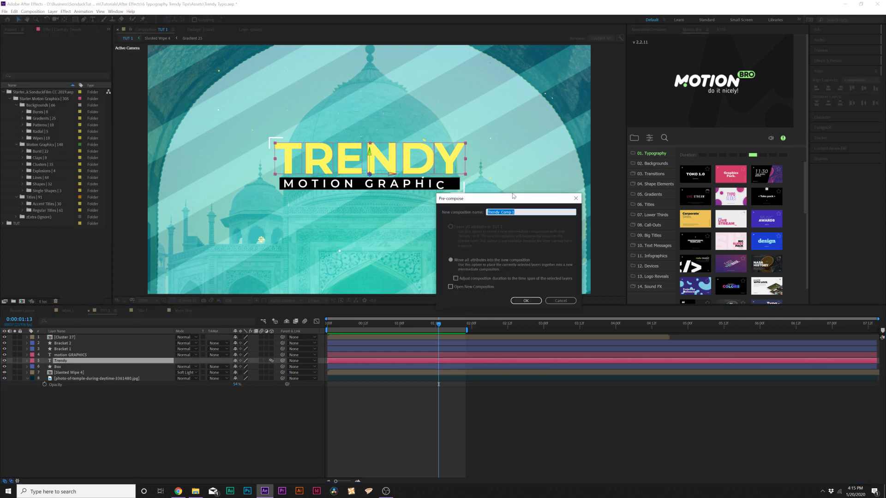
text(Title 1)
key(Return)
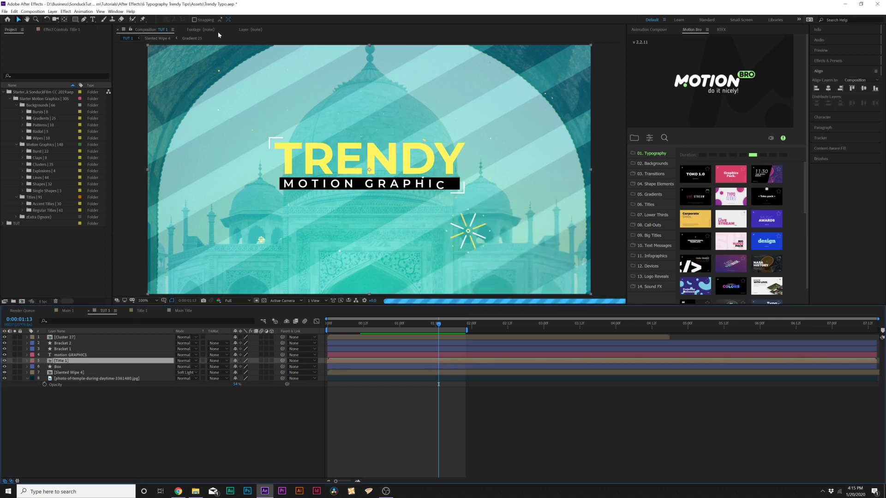
drag(76, 21, 98, 40)
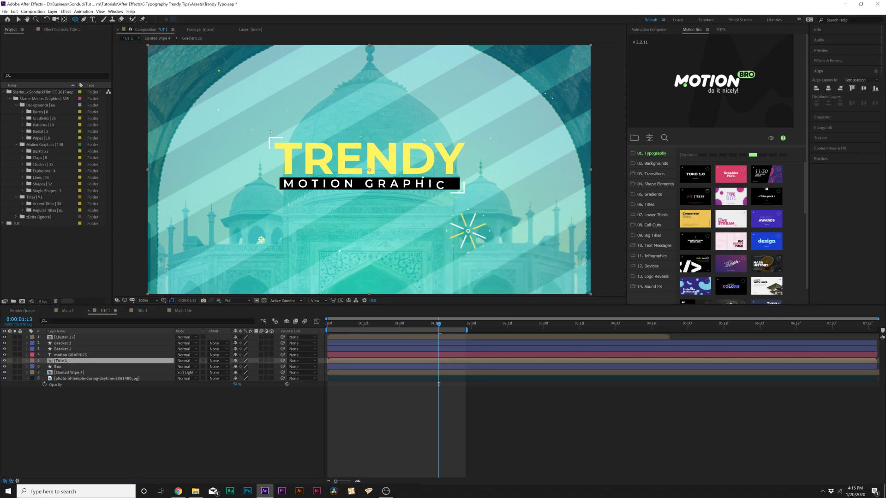
Draw an ellipse mask over the TRENDY title and add a brightening Curves effect to Title 1.
drag(258, 131, 484, 161)
key(v)
click(65, 11)
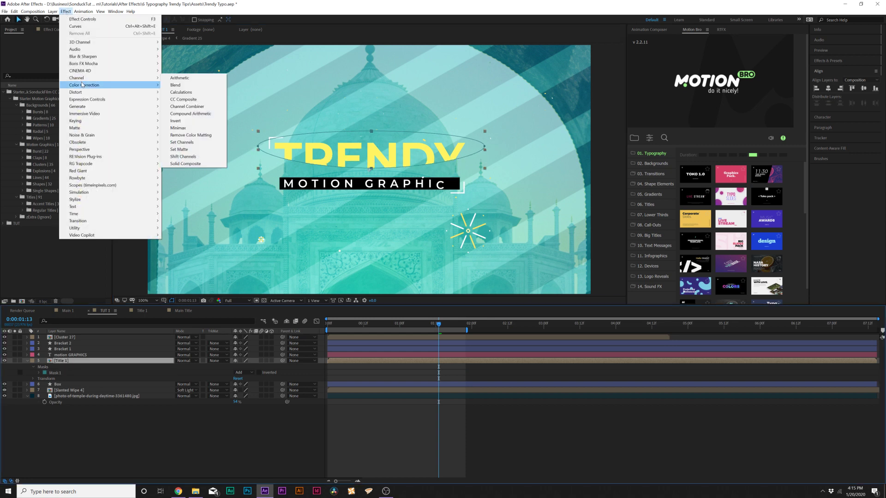
mouse_move(81, 85)
click(185, 213)
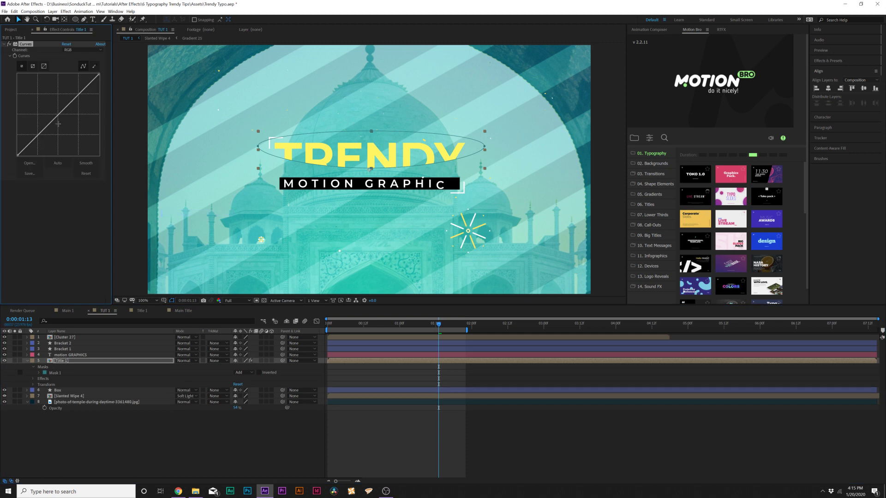
drag(56, 120, 48, 113)
Set the Curves Mask Reference to Mask 1, strengthen the curve's contrast, and collapse Title 1's properties.
click(44, 372)
key(e)
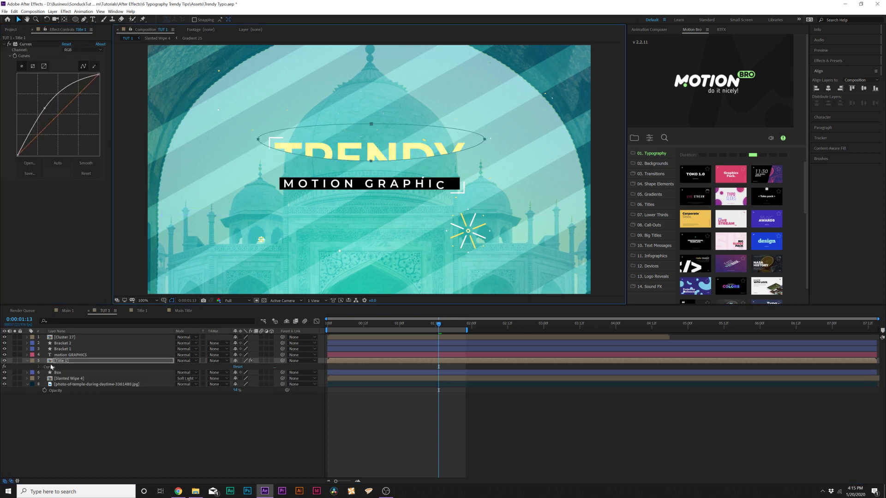
click(40, 367)
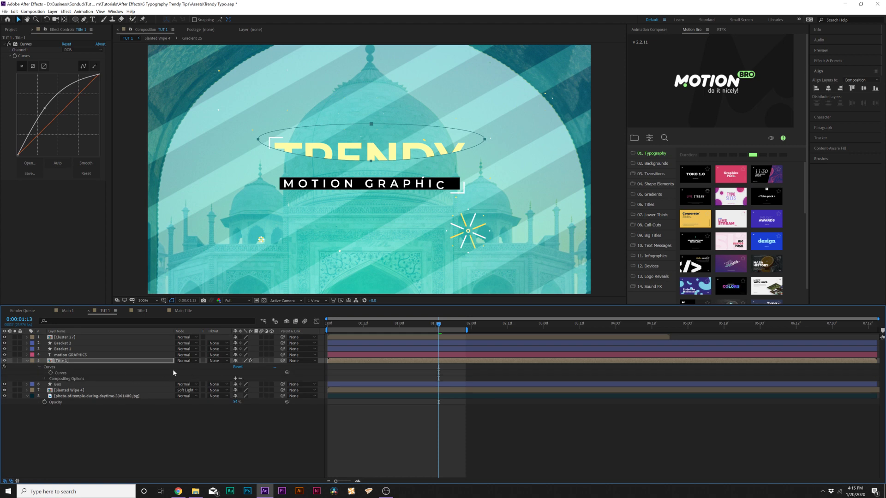
click(235, 379)
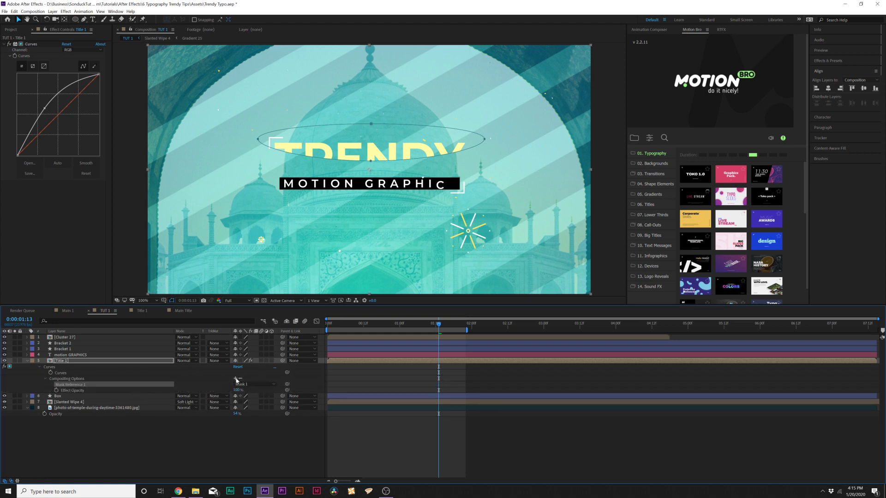
click(136, 436)
scroll(320, 168, up, 1)
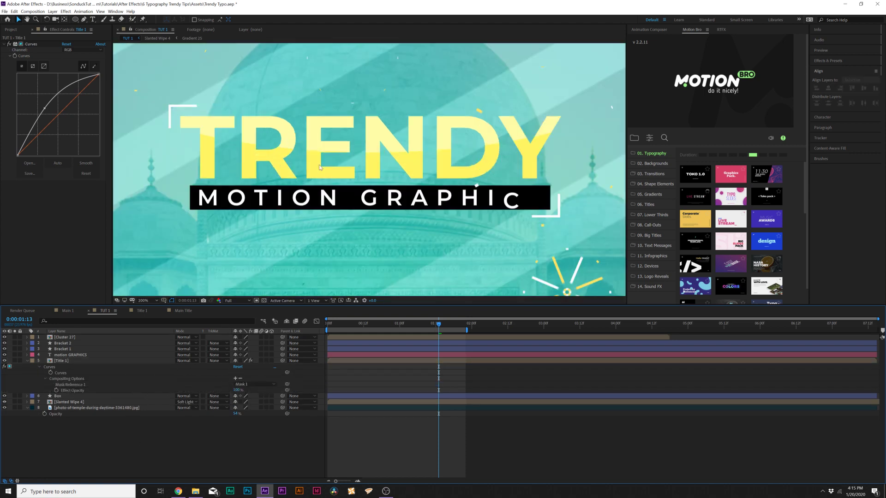
mouse_move(43, 108)
mouse_down()
mouse_move(44, 99)
mouse_move(41, 107)
mouse_up()
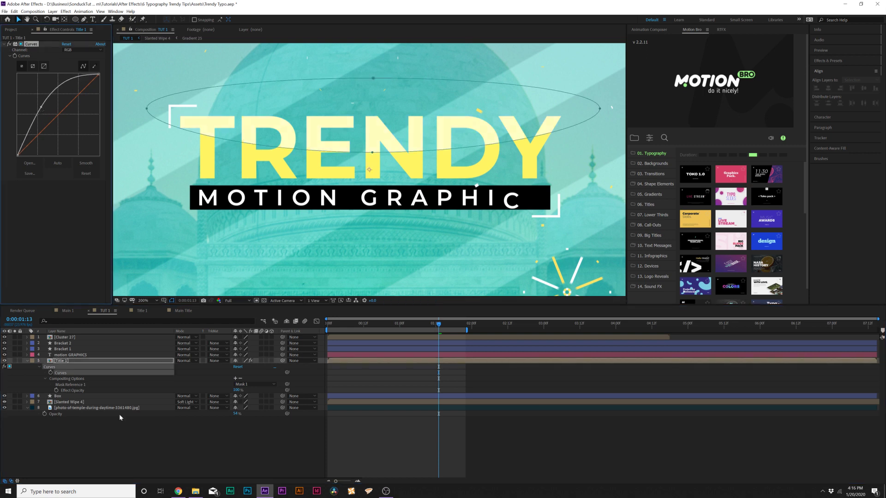
click(141, 438)
scroll(315, 227, down, 1)
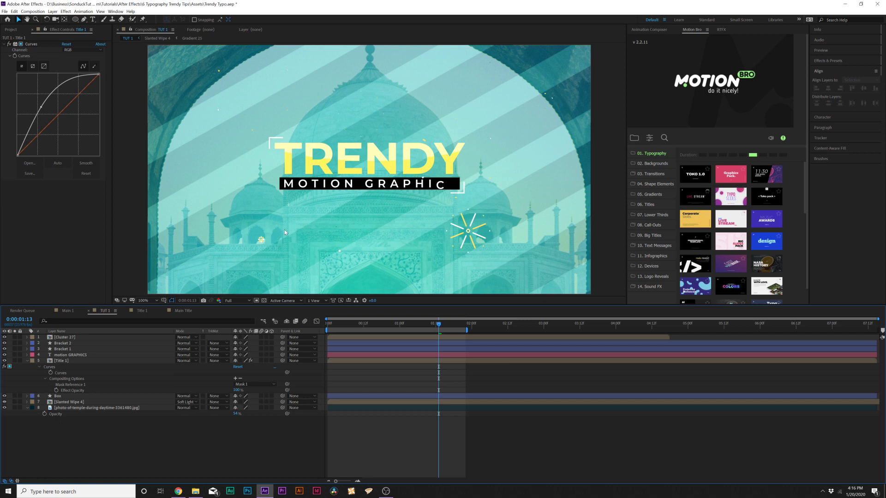
click(27, 360)
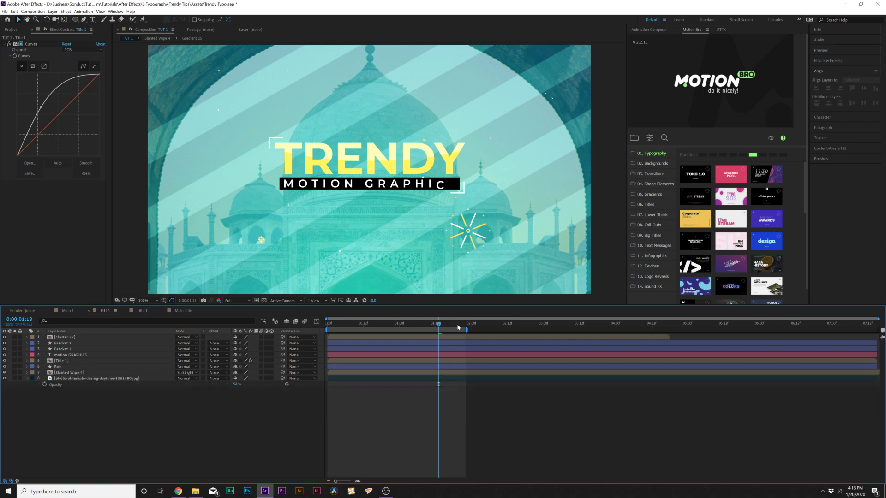
Create a Null Object and parent the title, brackets, box and burst layers to it.
mouse_move(458, 328)
mouse_down()
mouse_move(469, 328)
mouse_move(420, 328)
mouse_move(441, 324)
mouse_up()
drag(449, 325, 451, 325)
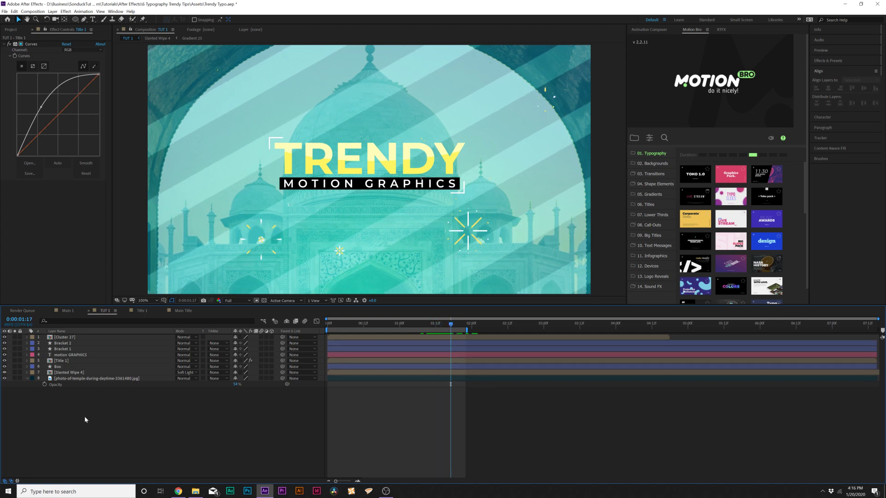
click(53, 11)
mouse_move(67, 19)
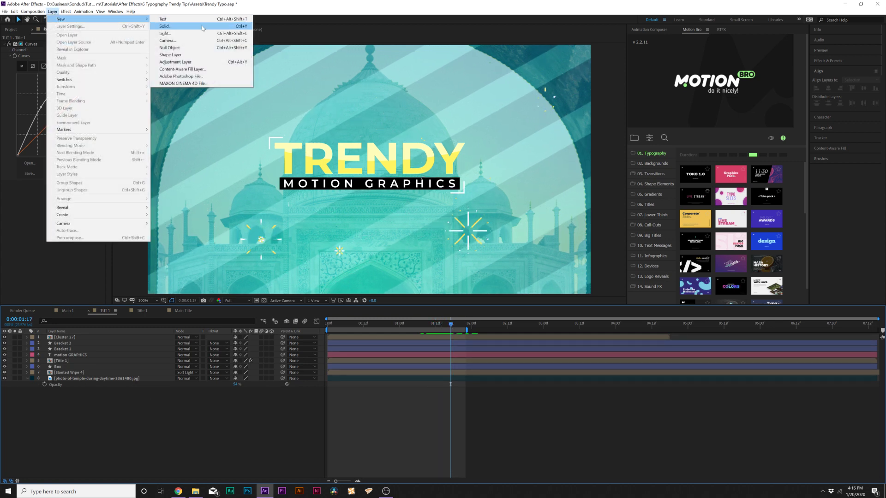
click(191, 47)
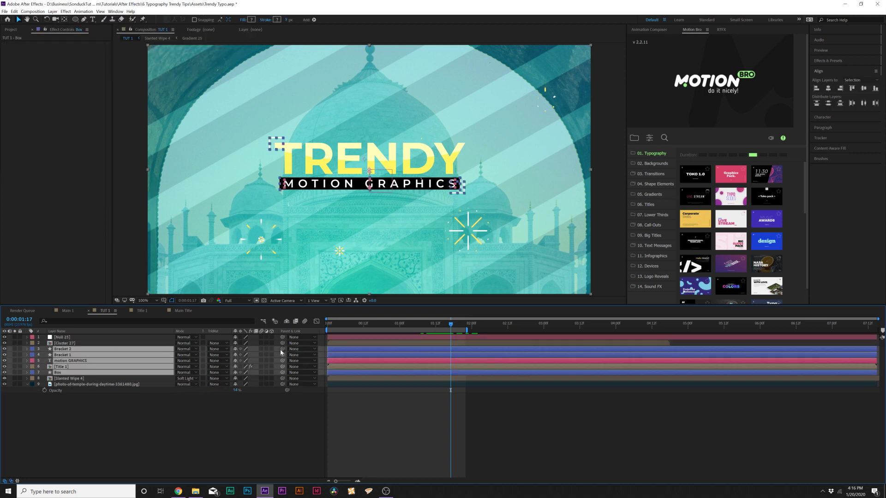
drag(282, 349, 66, 339)
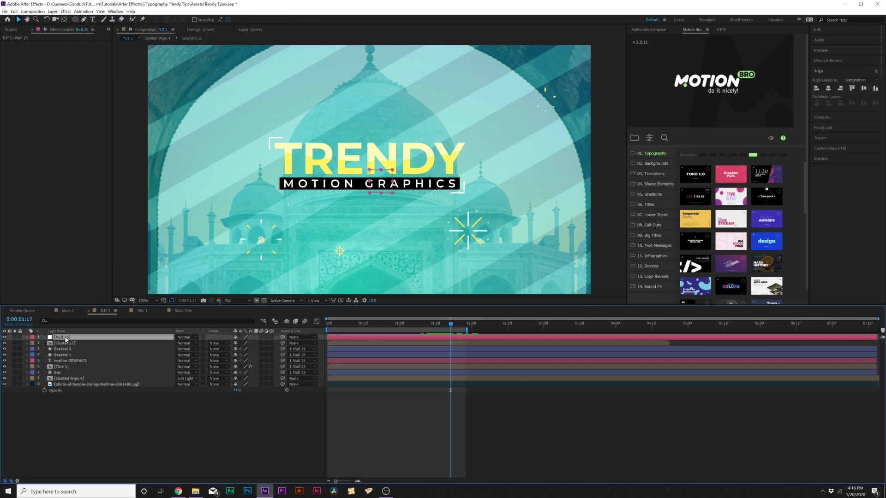
Keyframe the null's Scale from 100% to about 93% two frames later.
key(s)
click(45, 343)
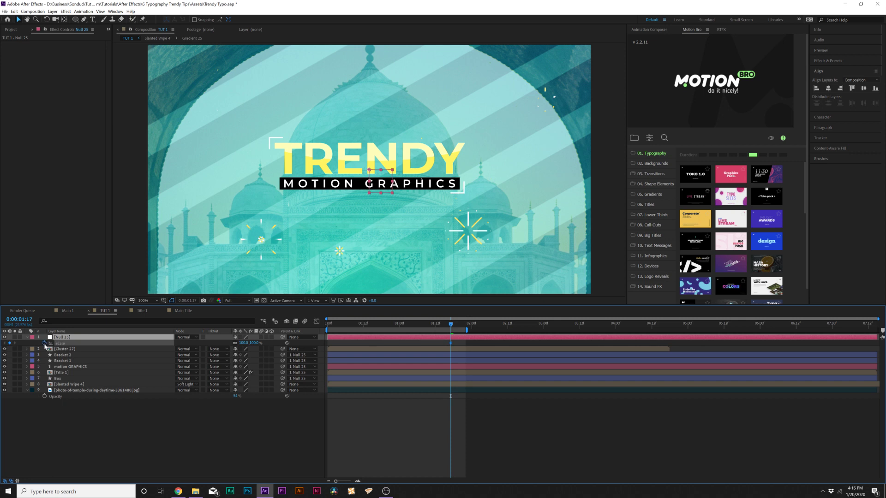
drag(450, 324, 456, 326)
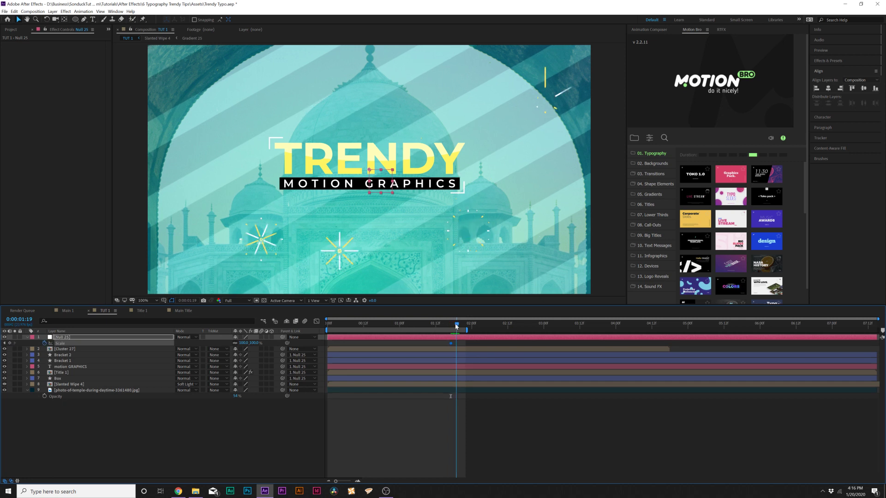
drag(241, 344, 240, 343)
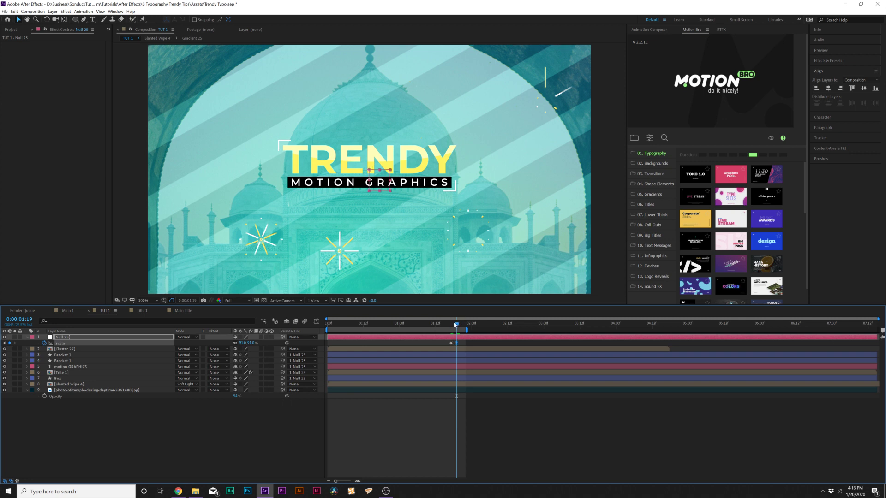
Preview the animation and stop at 0:00:02:07.
drag(455, 325, 509, 326)
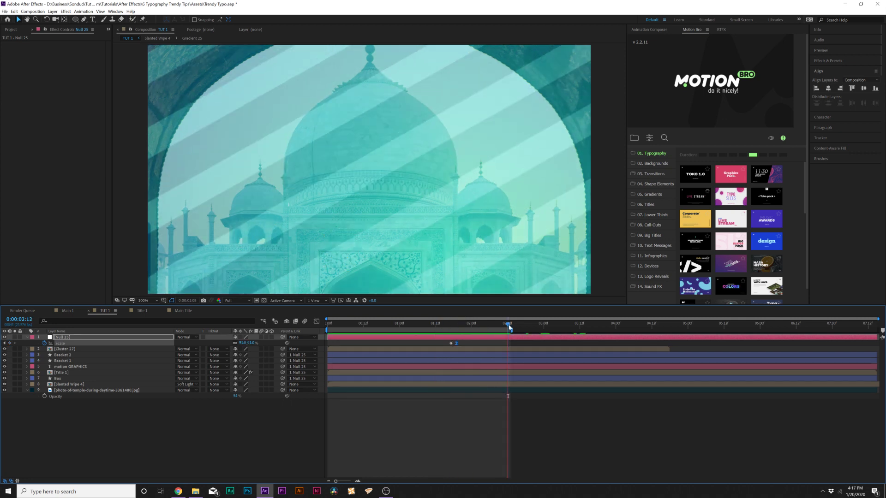
key(space)
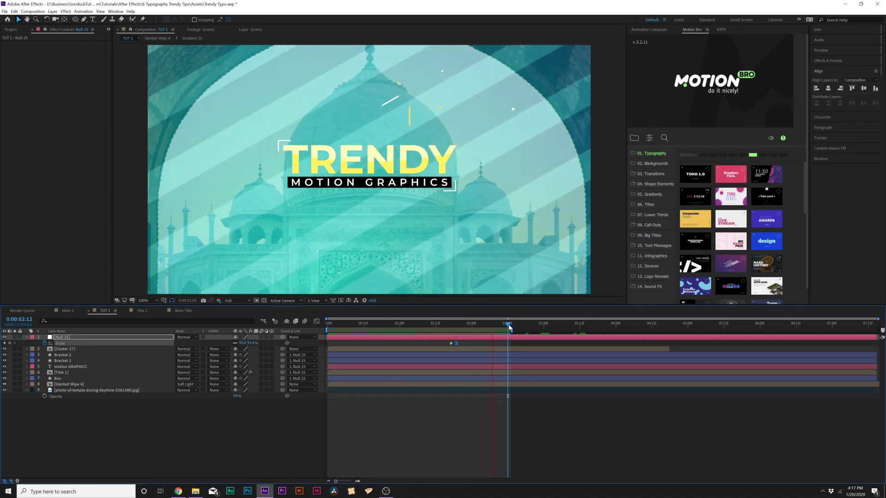
key(space)
click(471, 329)
key(space)
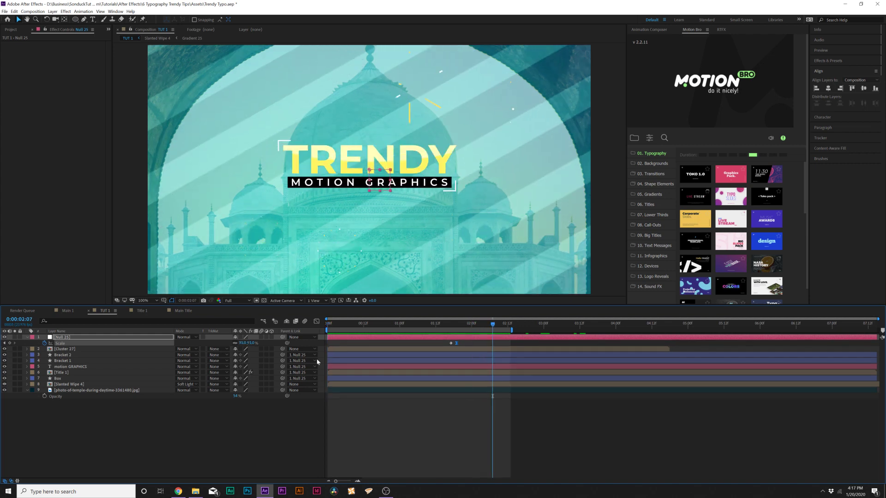
Pre-compose the layers from Bracket 2 through Box into a composition named 'All'.
click(27, 338)
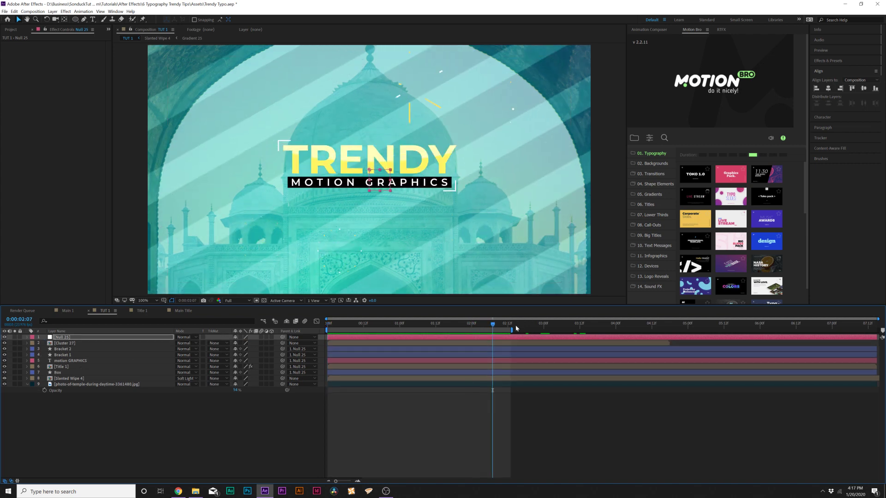
click(60, 372)
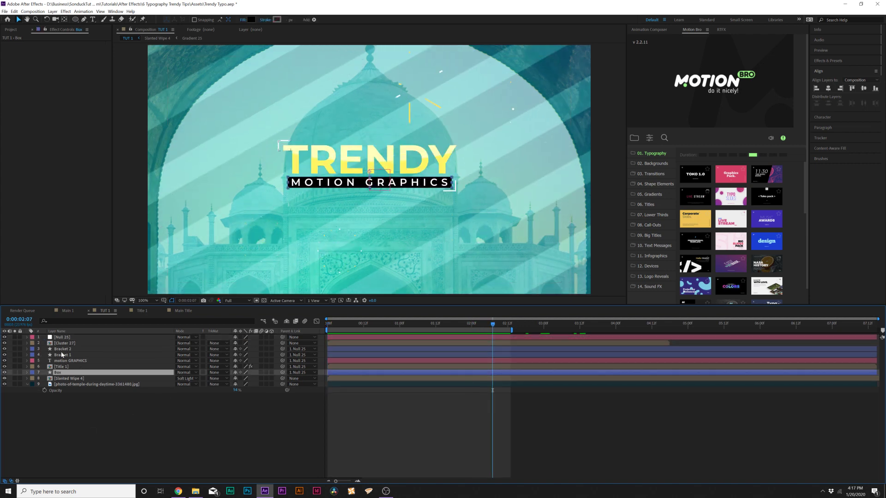
shift+click(63, 349)
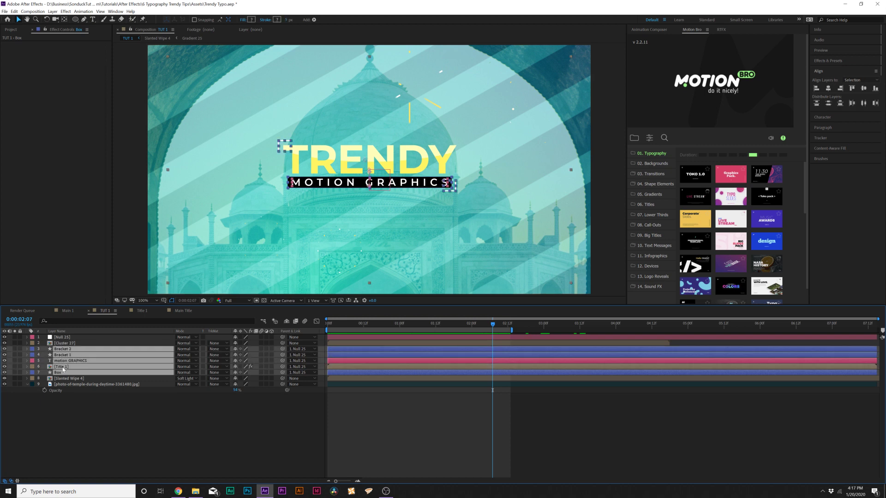
key(ctrl+shift+c)
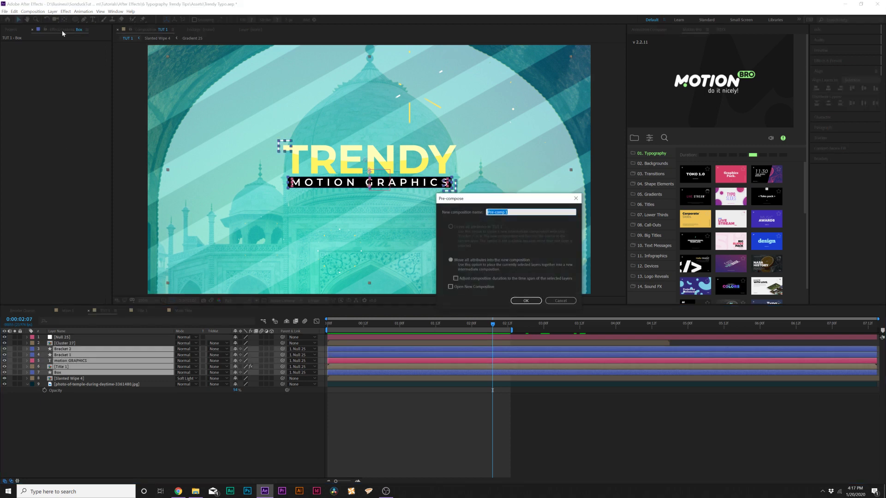
text(All)
key(Return)
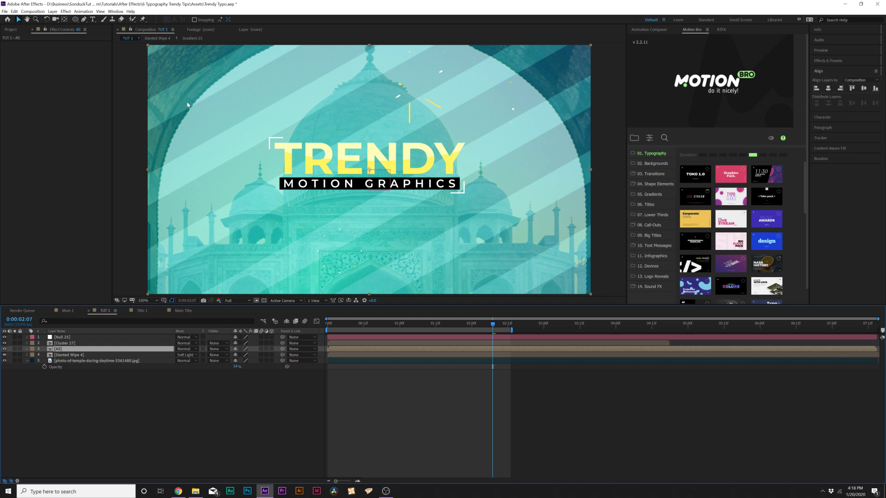
mouse_move(480, 325)
mouse_down()
mouse_move(466, 324)
mouse_move(477, 324)
mouse_up()
Split the All layer at 0:00:02:02 and delete the later part.
click(15, 11)
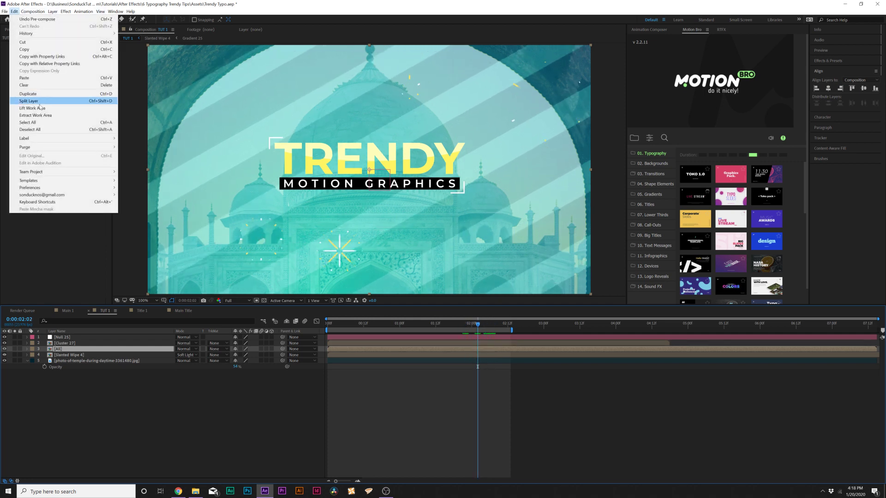
click(40, 100)
key(Delete)
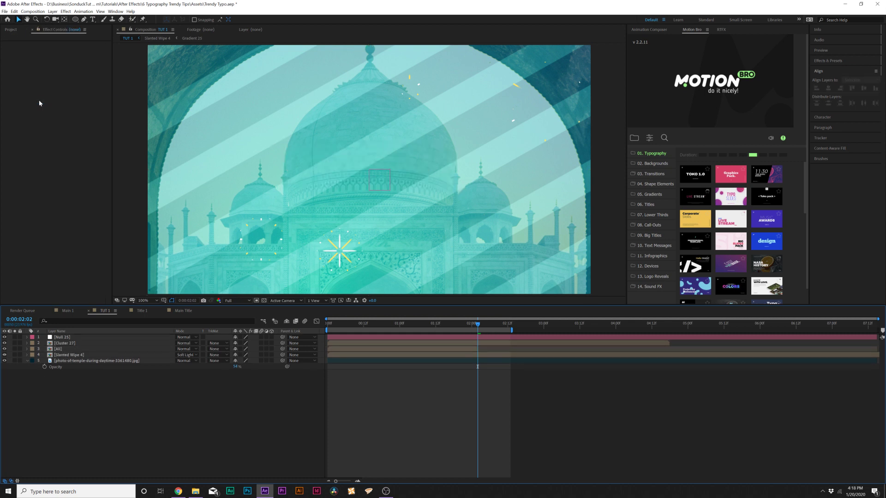
Duplicate the All layer, time-reverse the copy, and move it to start at 2:02.
click(61, 350)
key(ctrl+d)
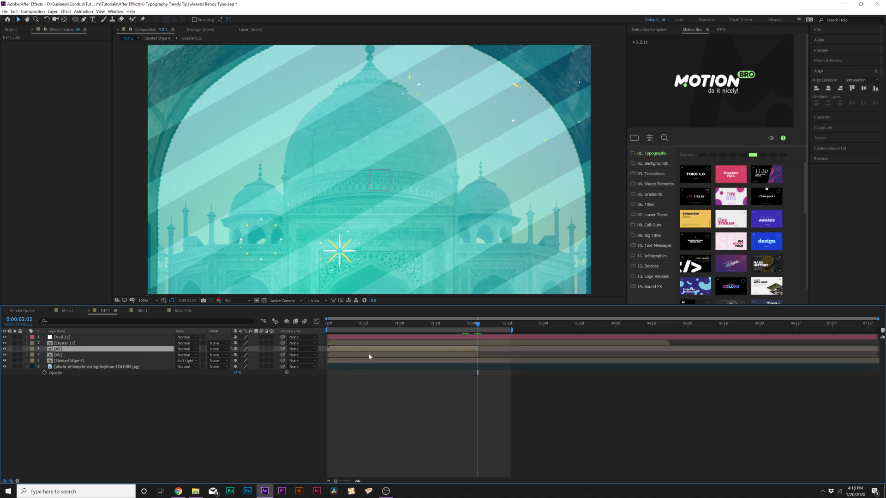
right_click(347, 352)
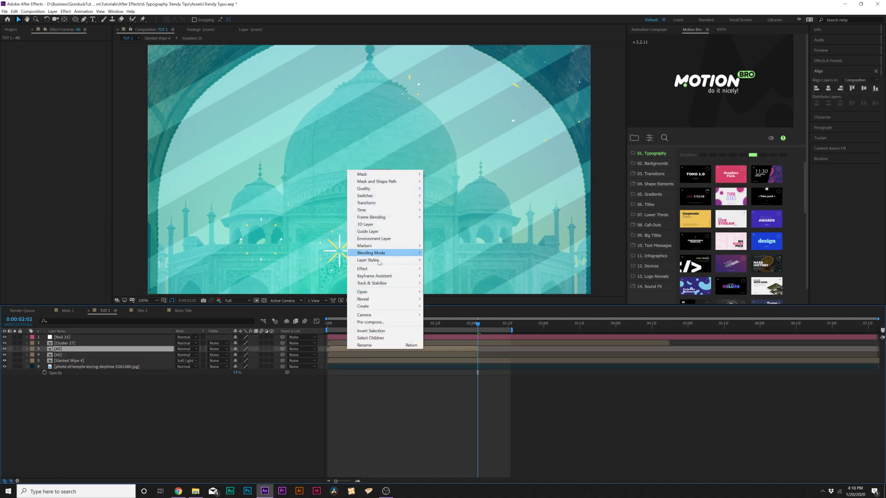
mouse_move(370, 213)
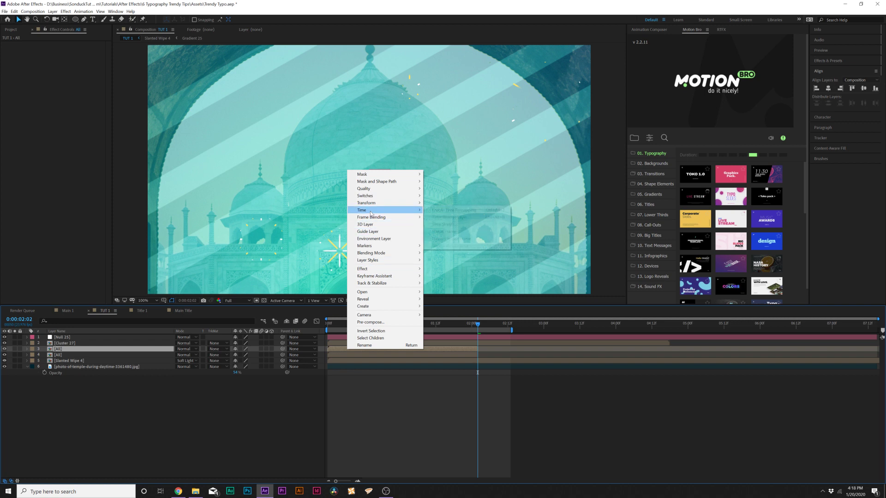
click(459, 219)
drag(334, 350, 475, 355)
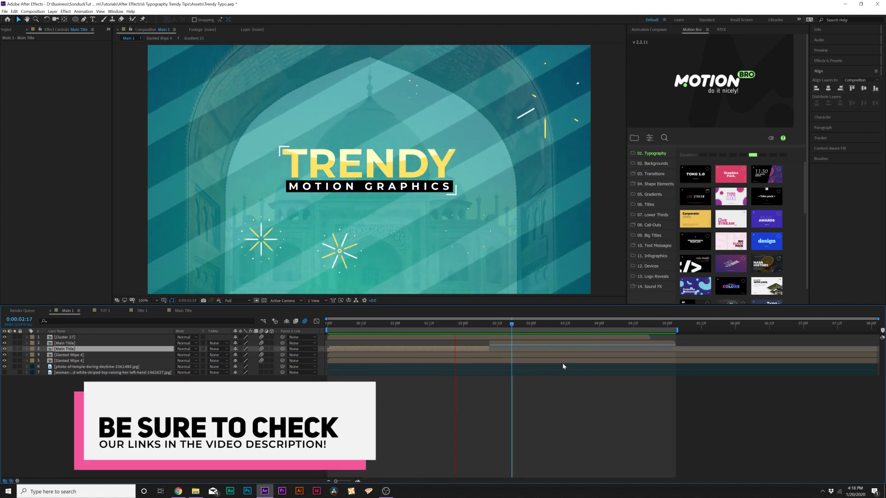
Preview the finished Main 1 title animation from the start.
key(ctrl+0)
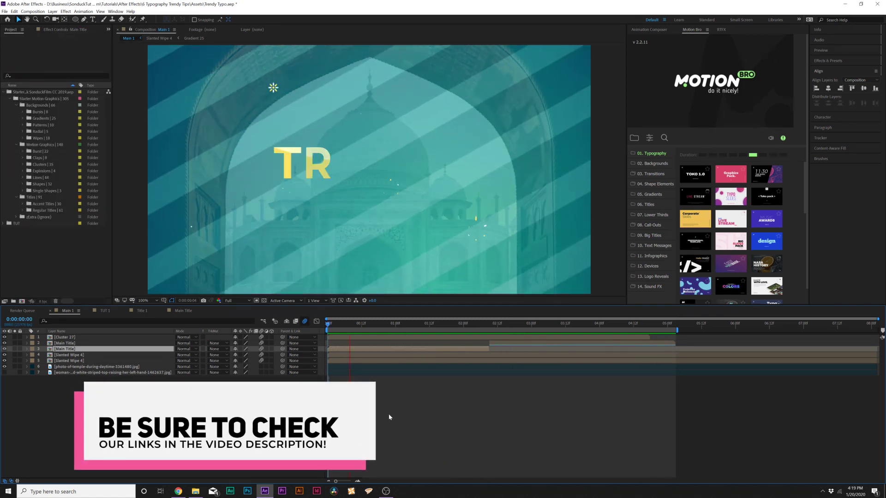